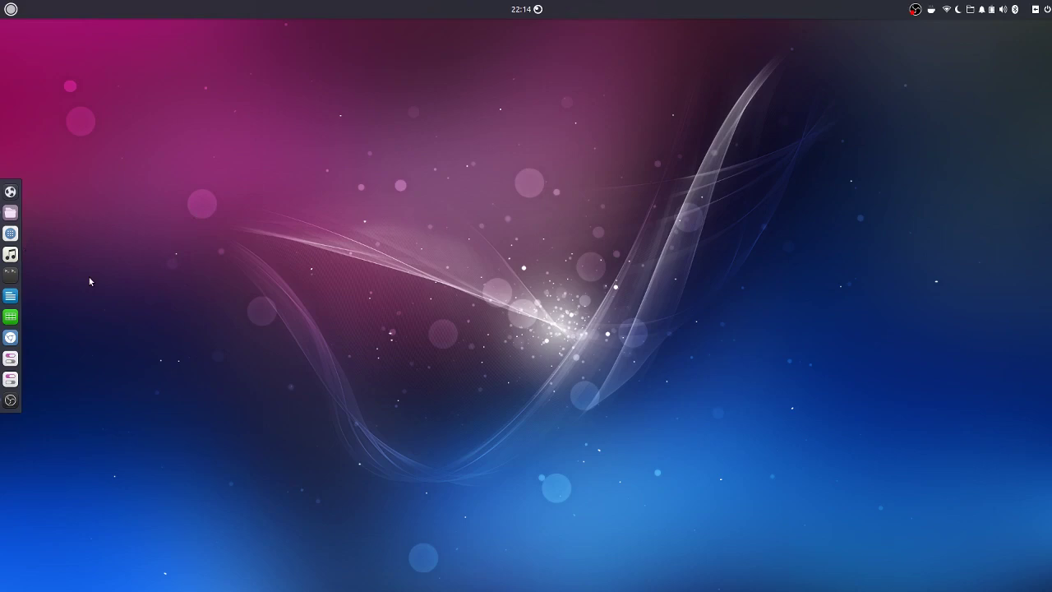
Step: Open a terminal and a file manager window and tile them side by side, terminal on the left half
{"action": "left_click", "coordinate": [9, 276]}
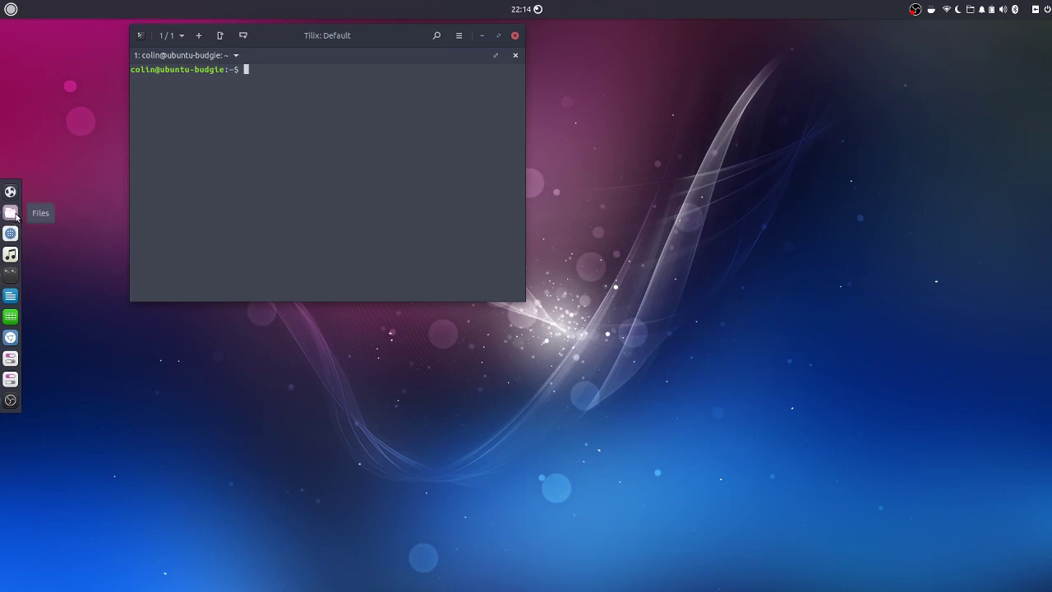
{"action": "mouse_move", "coordinate": [337, 35]}
{"action": "left_mouse_down"}
{"action": "mouse_move", "coordinate": [175, 74]}
{"action": "mouse_move", "coordinate": [23, 78]}
{"action": "mouse_move", "coordinate": [1, 69]}
{"action": "left_mouse_up"}
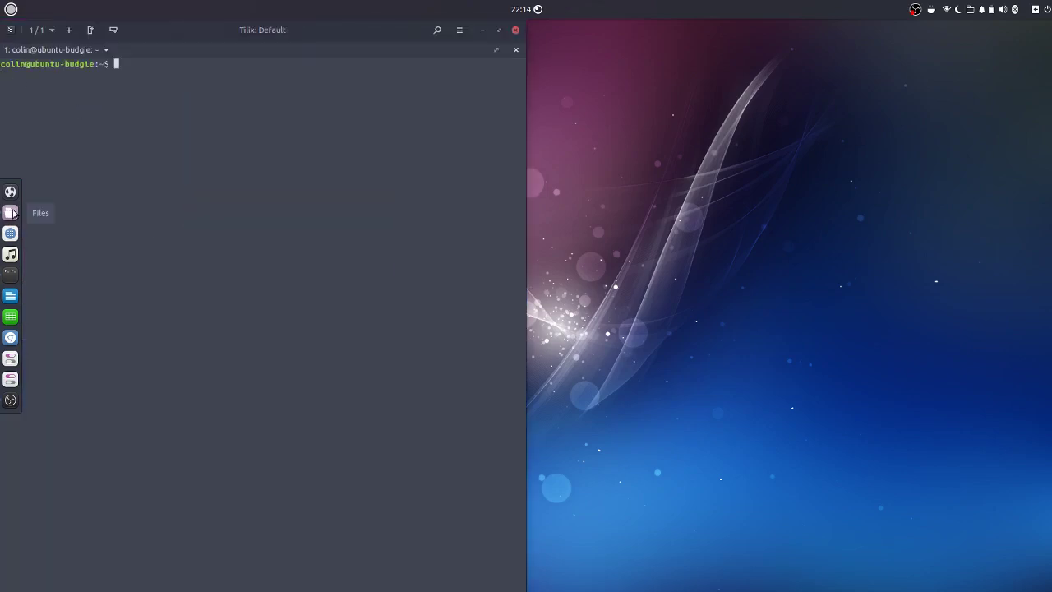
{"action": "left_click", "coordinate": [10, 212]}
{"action": "left_click_drag", "start_coordinate": [372, 83], "coordinate": [1051, 107]}
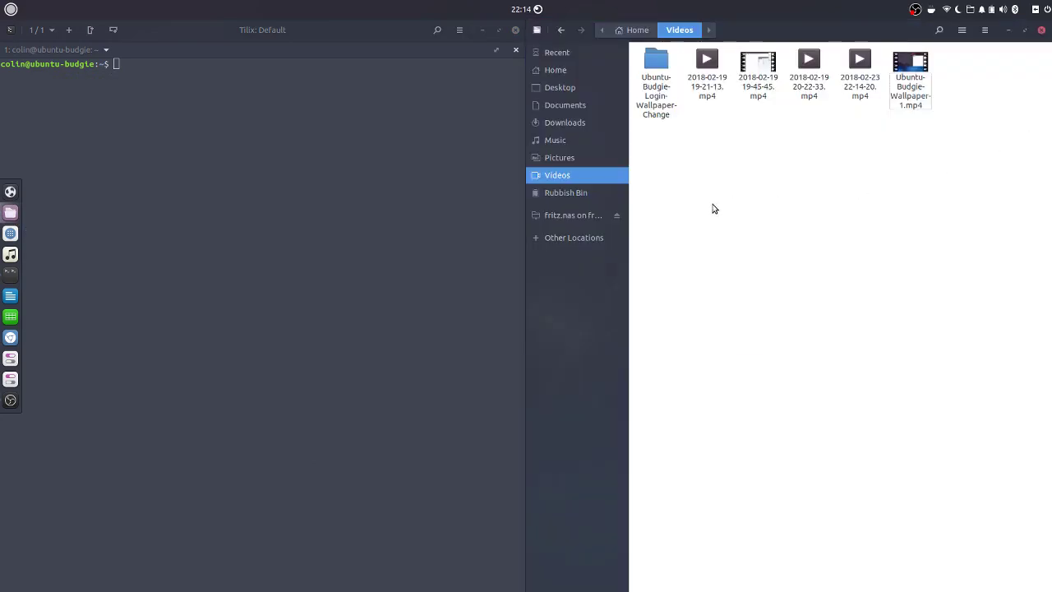
Step: Browse from the computer's root to the /etc/lightdm folder in the file manager, finding it by searching for "light"
{"action": "left_click", "coordinate": [552, 238]}
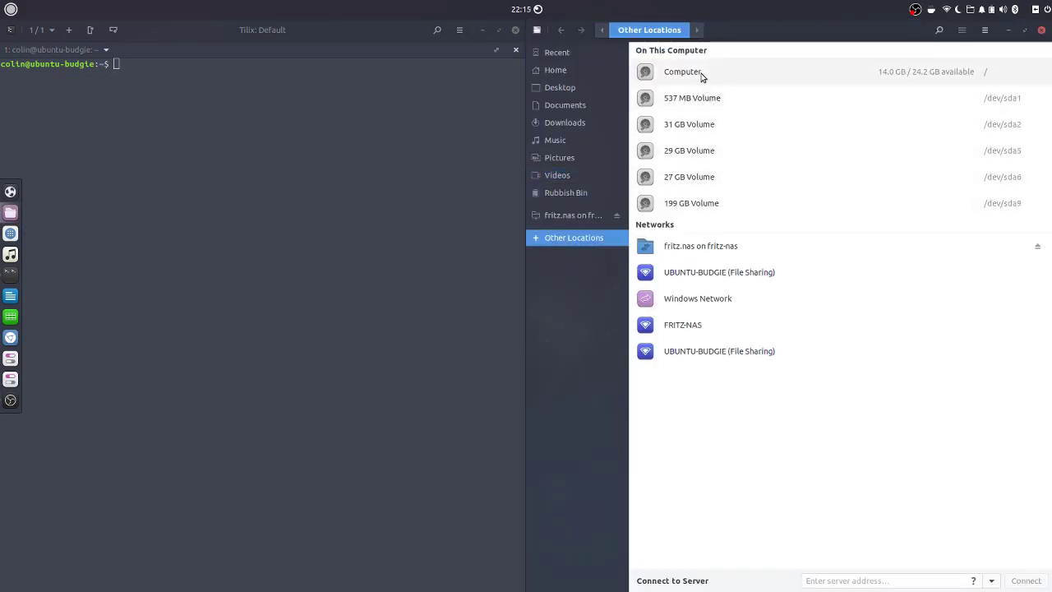
{"action": "left_click", "coordinate": [699, 73]}
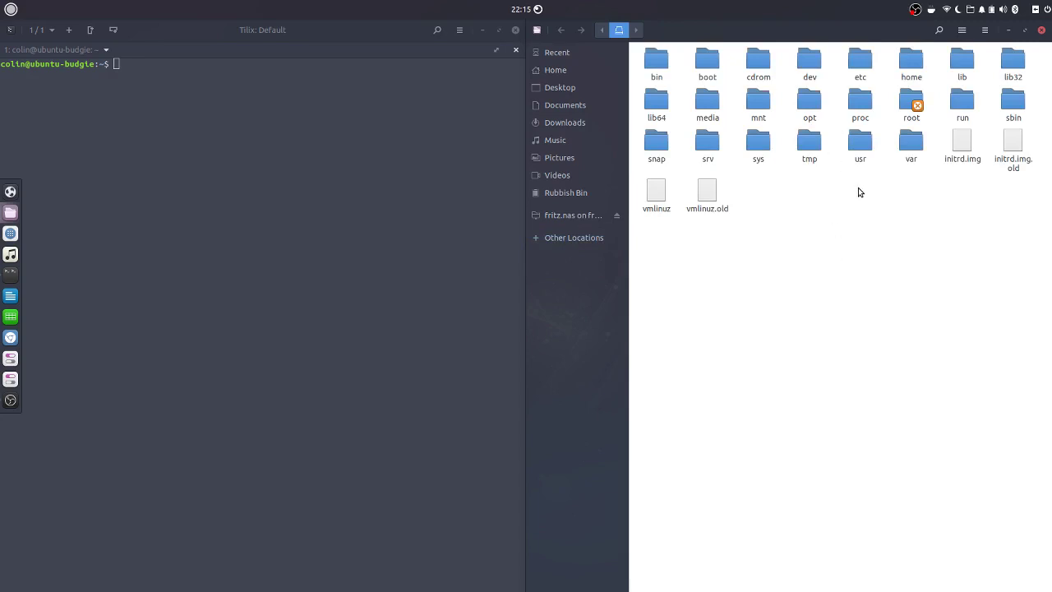
{"action": "double_click", "coordinate": [857, 62]}
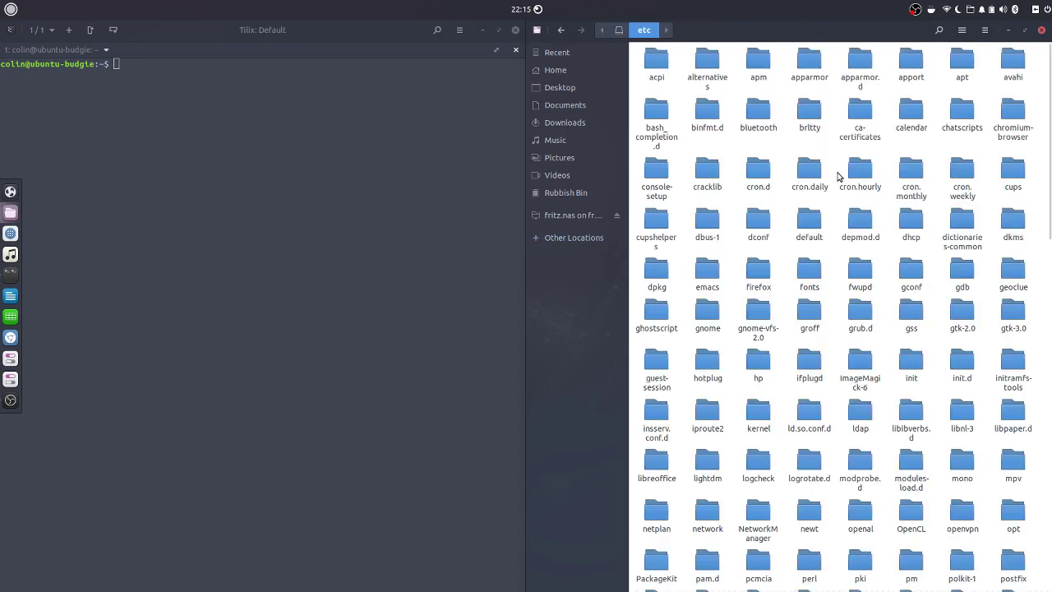
{"action": "type", "text": "light"}
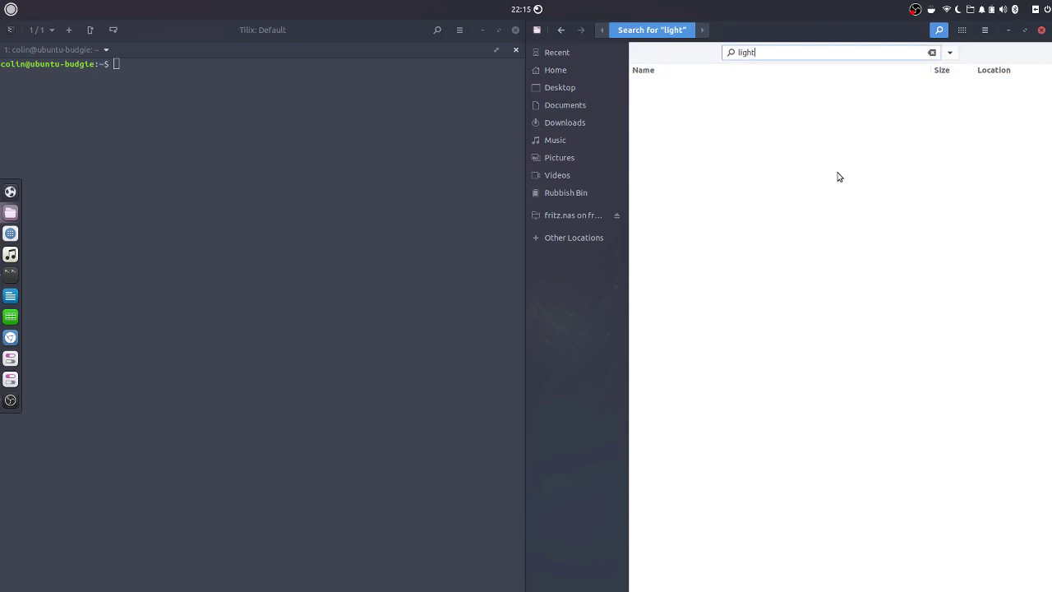
{"action": "key", "text": "Return"}
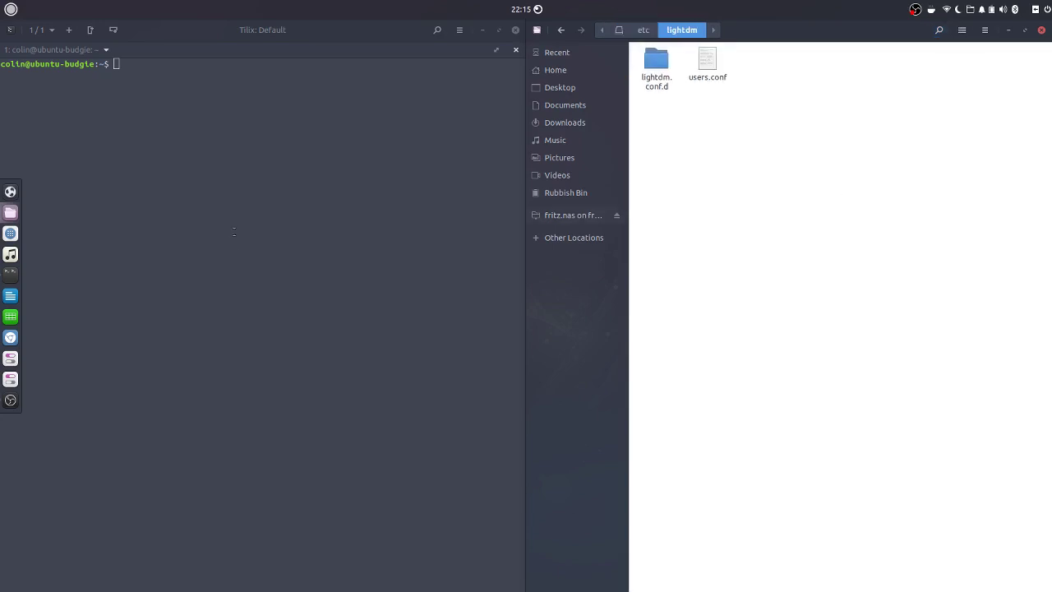
Step: Change the terminal's working directory to /etc/lightdm/ and list its contents
{"action": "left_click", "coordinate": [133, 64]}
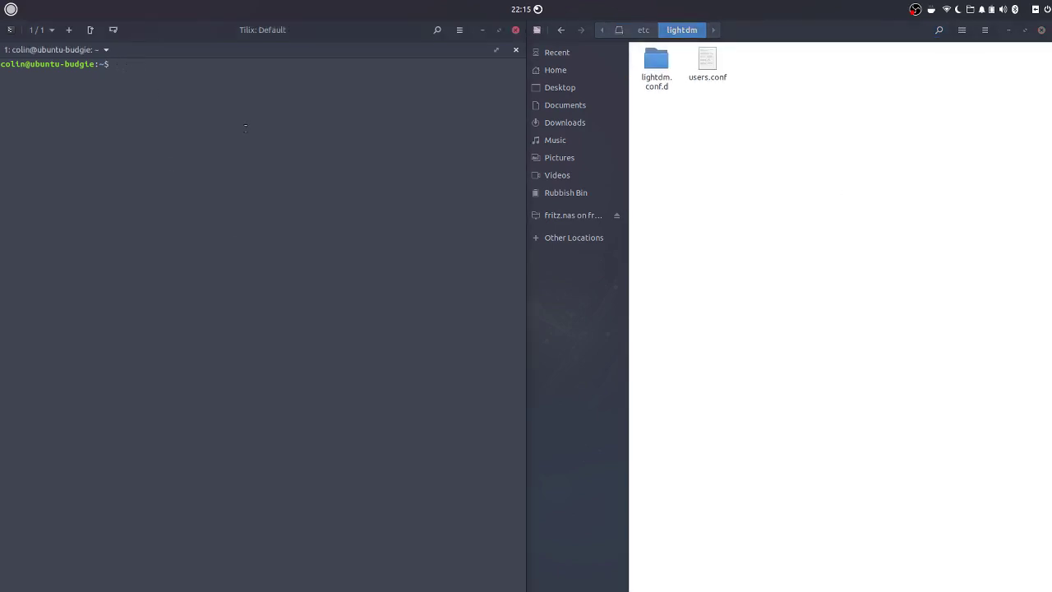
{"action": "type", "text": "cd /etc/ligh"}
{"action": "key", "text": "Tab"}
{"action": "key", "text": "Return"}
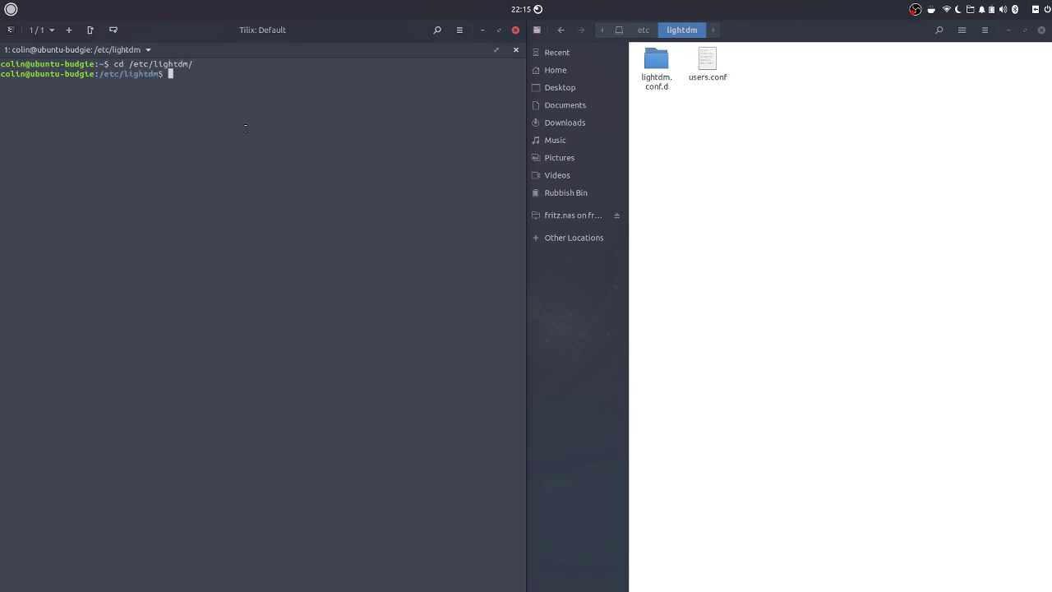
{"action": "type", "text": "ls"}
{"action": "key", "text": "Return"}
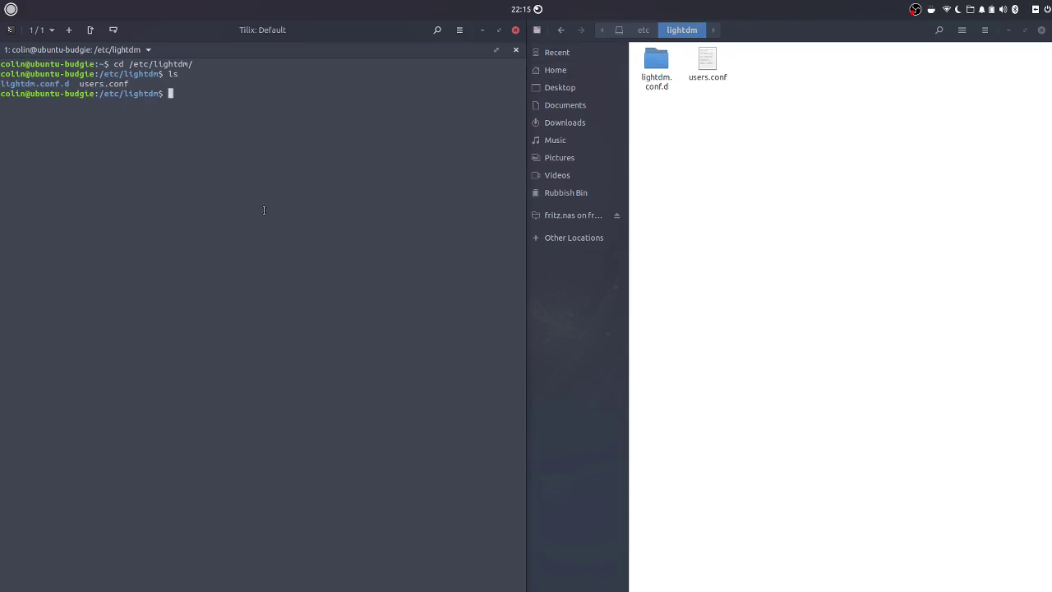
Step: Create an empty slick-greeter.conf in /etc/lightdm with sudo touch, entering the account password
{"action": "type", "text": "sudo touch slick-greeter.conf"}
{"action": "key", "text": "Return"}
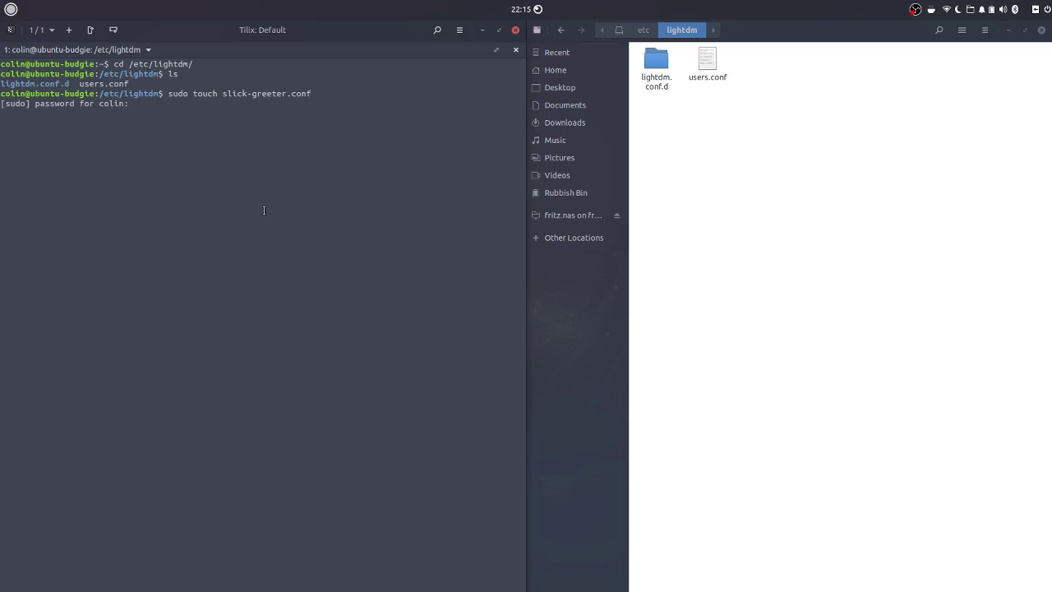
{"action": "key", "text": "Return"}
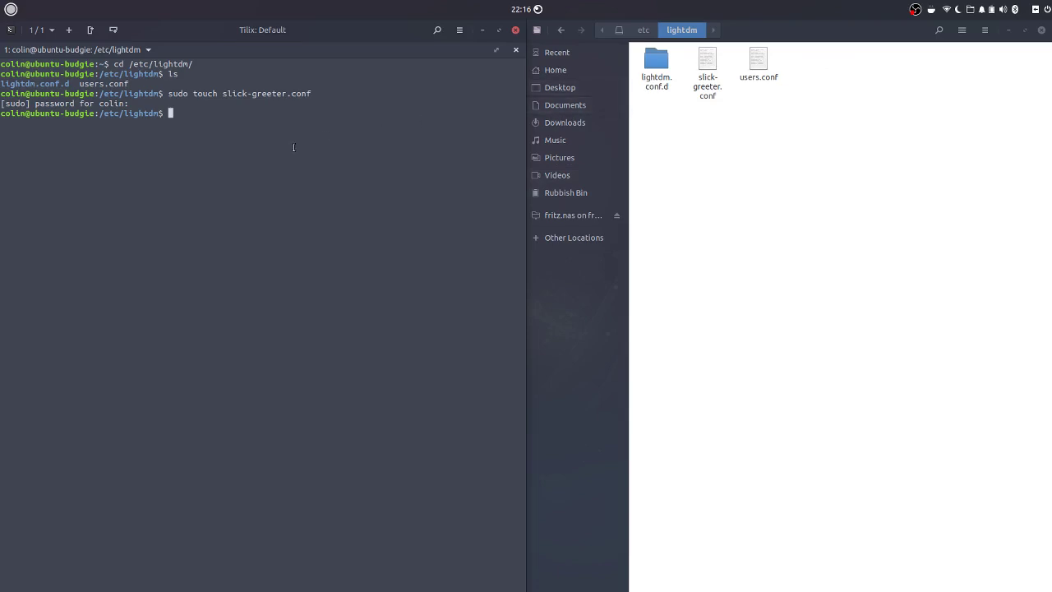
Step: Open slick-greeter.conf for editing in nano with sudo
{"action": "type", "text": "sudo nano slick"}
{"action": "key", "text": "Tab"}
{"action": "key", "text": "Return"}
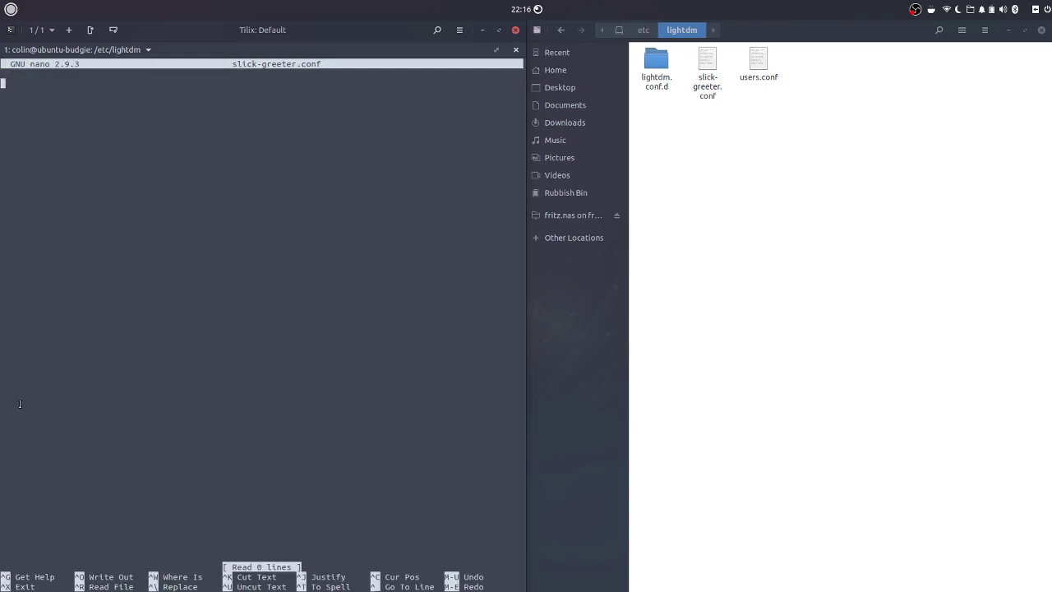
Step: Open a new file manager window and open the Slick-Greeter-Contents file from the Documents folder
{"action": "mouse_move", "coordinate": [3, 285]}
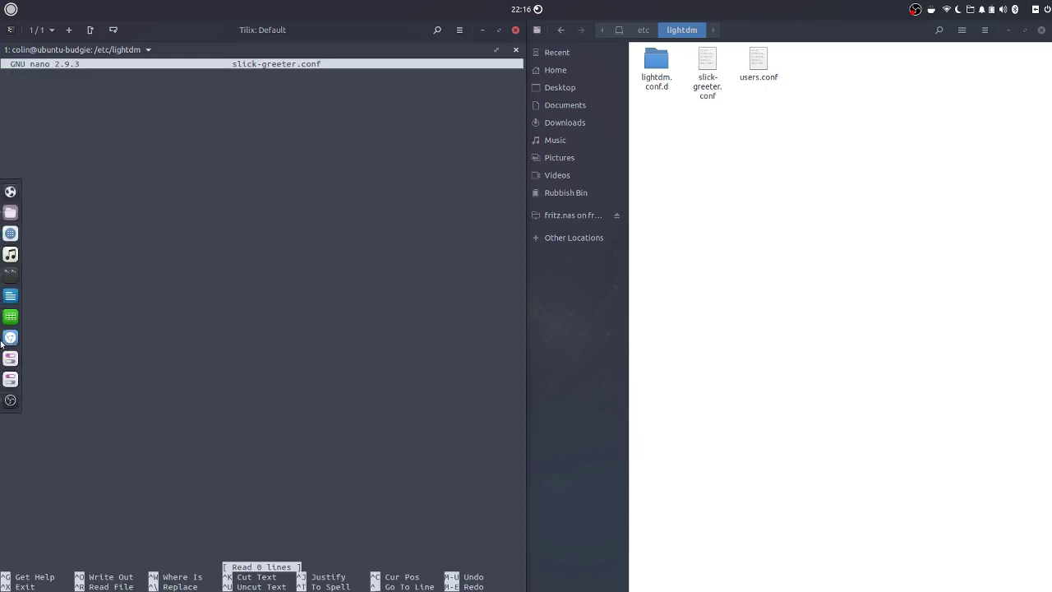
{"action": "left_click", "coordinate": [10, 212]}
{"action": "right_click", "coordinate": [10, 212]}
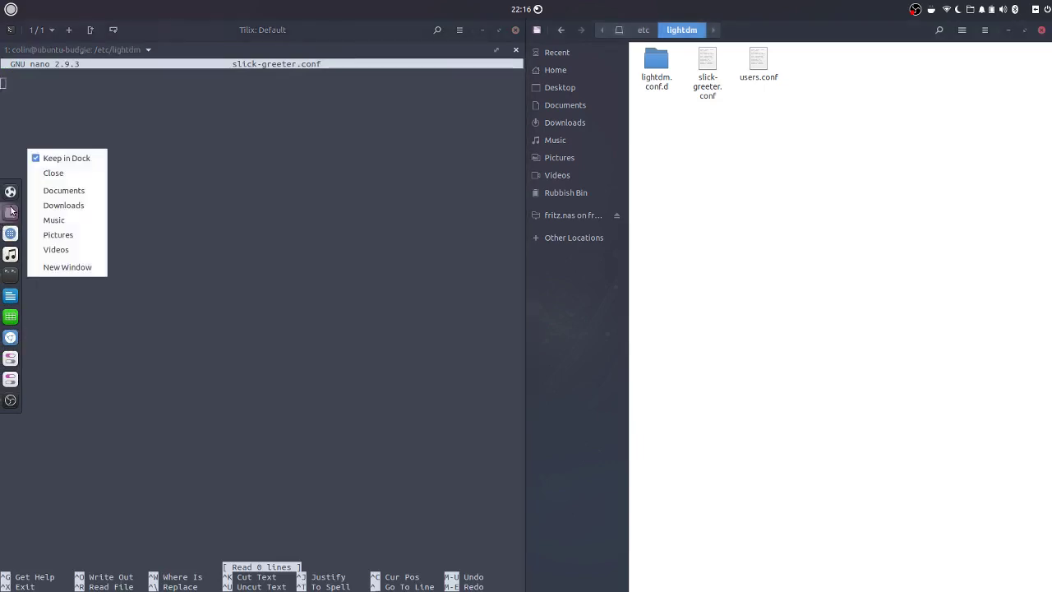
{"action": "left_click", "coordinate": [57, 267]}
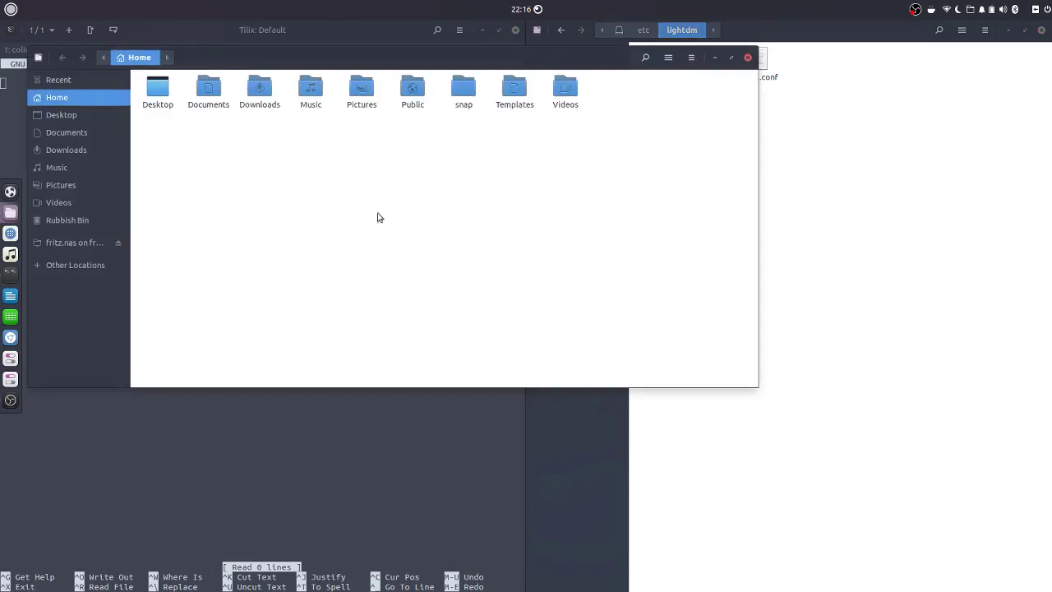
{"action": "left_click", "coordinate": [217, 100]}
{"action": "double_click", "coordinate": [218, 100]}
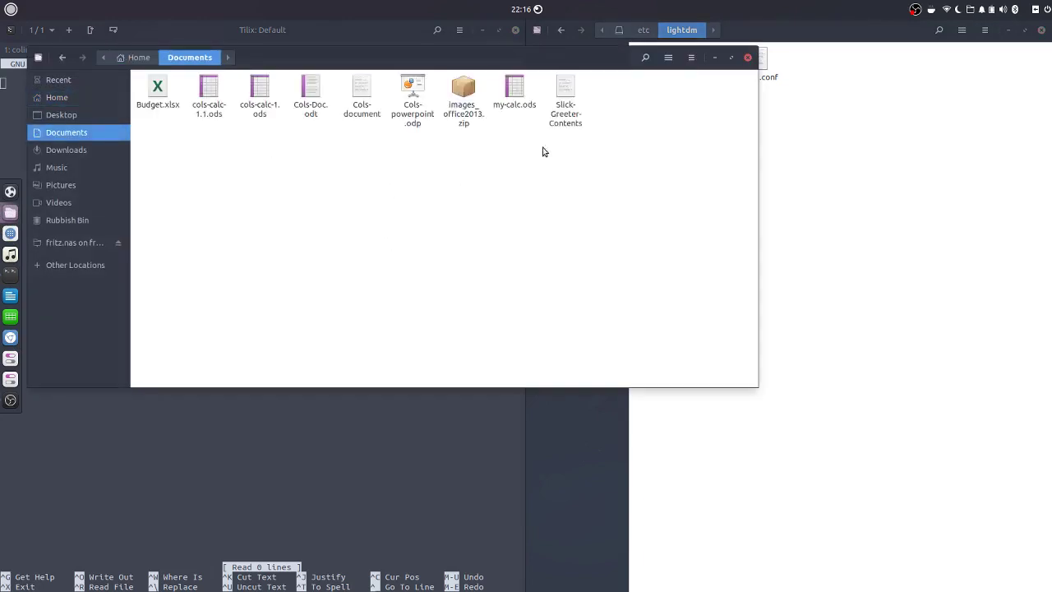
{"action": "left_click", "coordinate": [569, 93]}
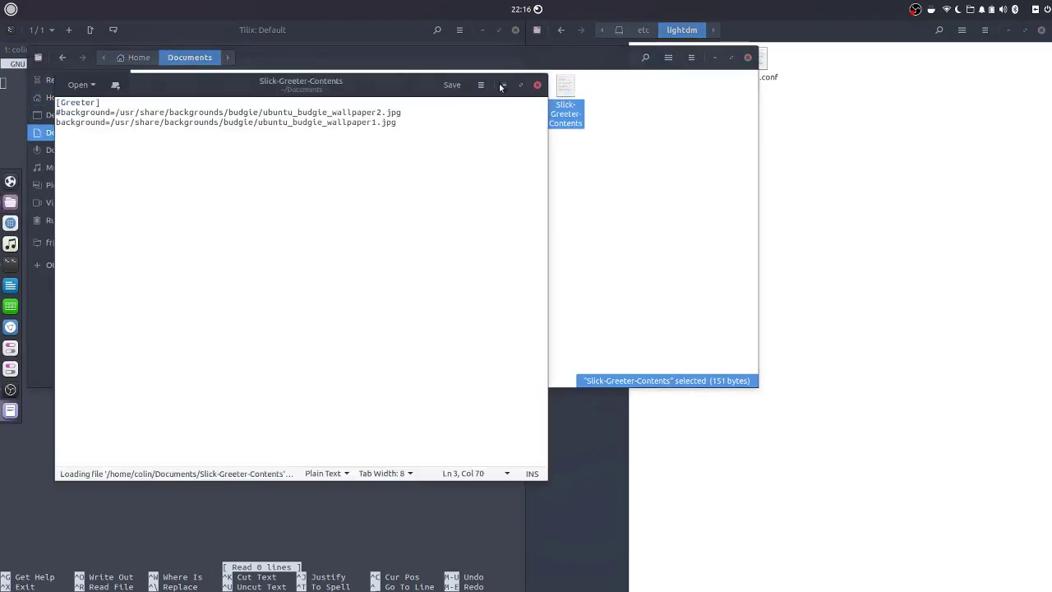
Step: Minimise the Documents folder window and move the Slick-Greeter-Contents window so the start of the nano text is uncovered
{"action": "left_click", "coordinate": [718, 59]}
{"action": "left_click", "coordinate": [718, 59]}
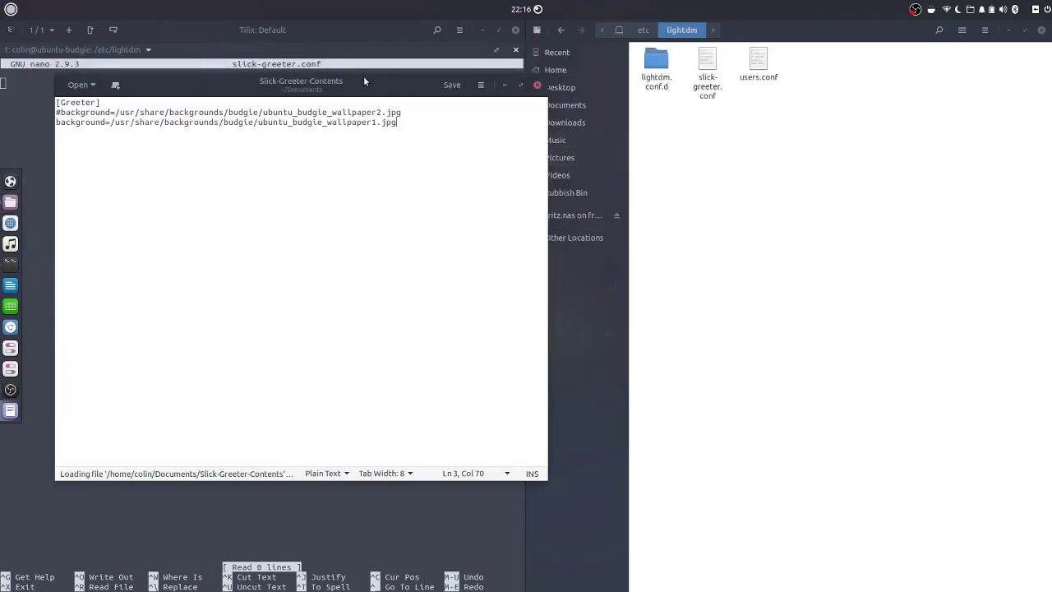
{"action": "left_click_drag", "start_coordinate": [363, 76], "coordinate": [648, 106]}
Step: Browse the Documents file manager window to /usr/share/backgrounds/budgie and place it below the background lines in Slick-Greeter-Contents
{"action": "right_click", "coordinate": [10, 201]}
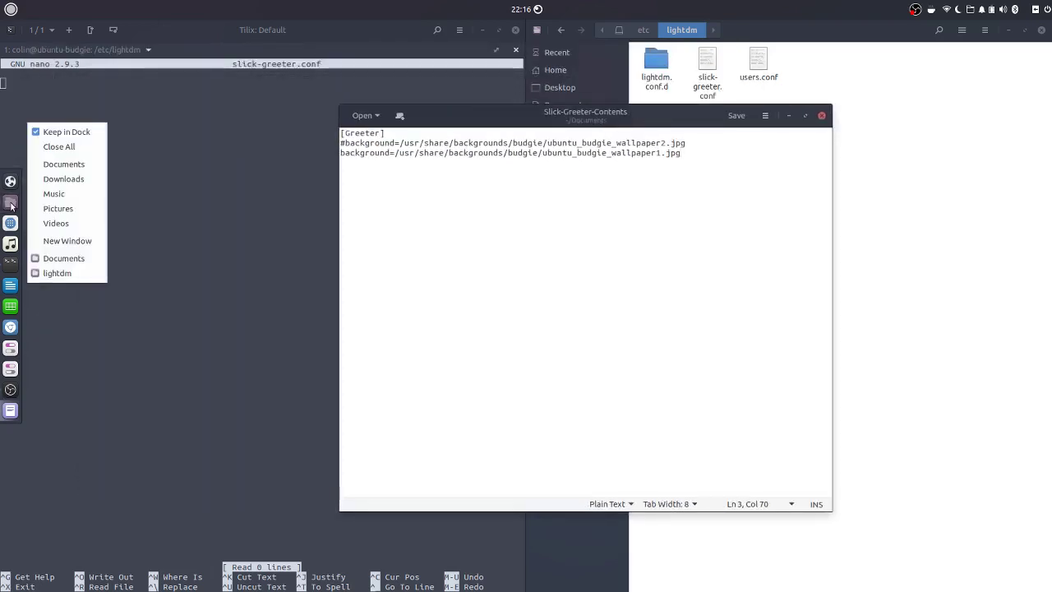
{"action": "left_click", "coordinate": [62, 163]}
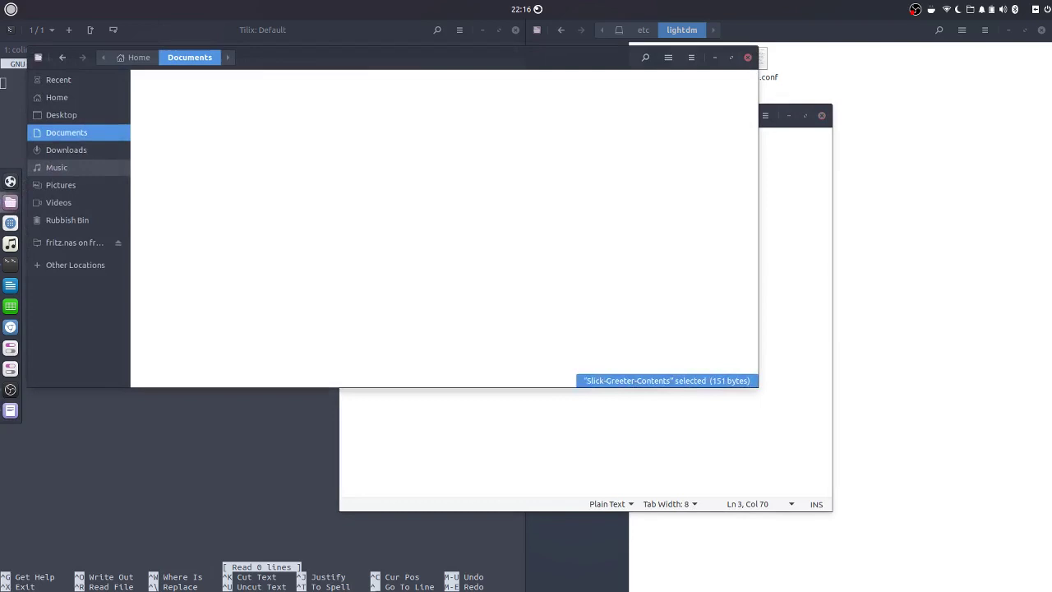
{"action": "left_click", "coordinate": [41, 265]}
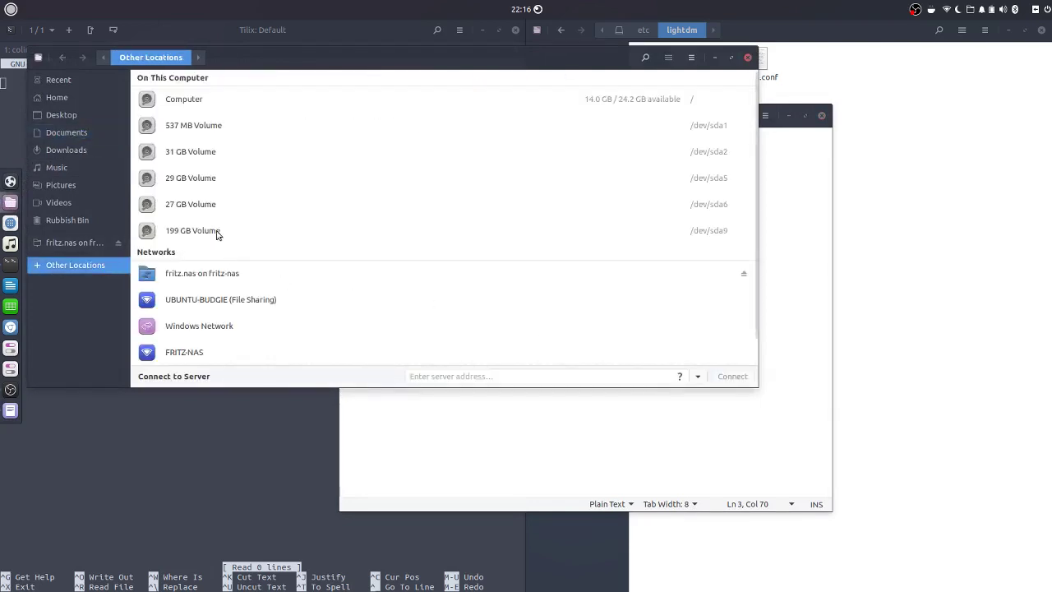
{"action": "left_click", "coordinate": [303, 125]}
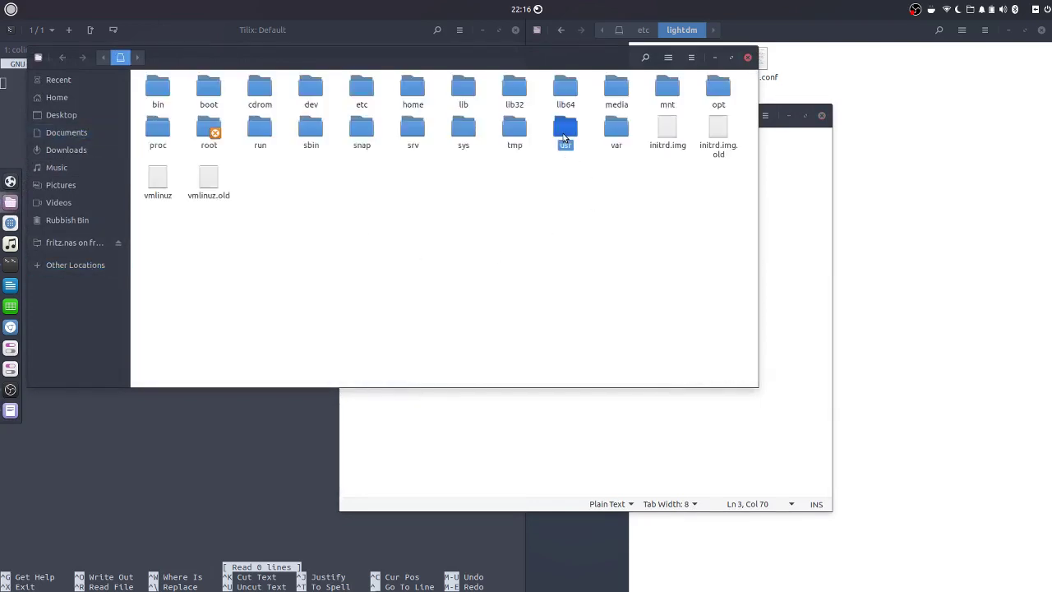
{"action": "double_click", "coordinate": [563, 141]}
{"action": "double_click", "coordinate": [564, 110]}
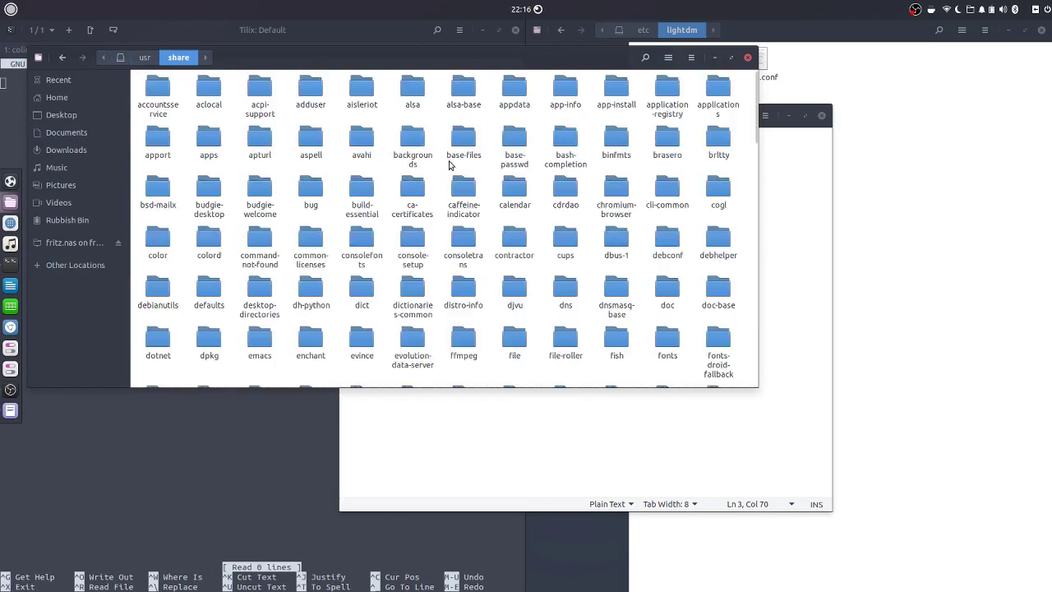
{"action": "double_click", "coordinate": [412, 145]}
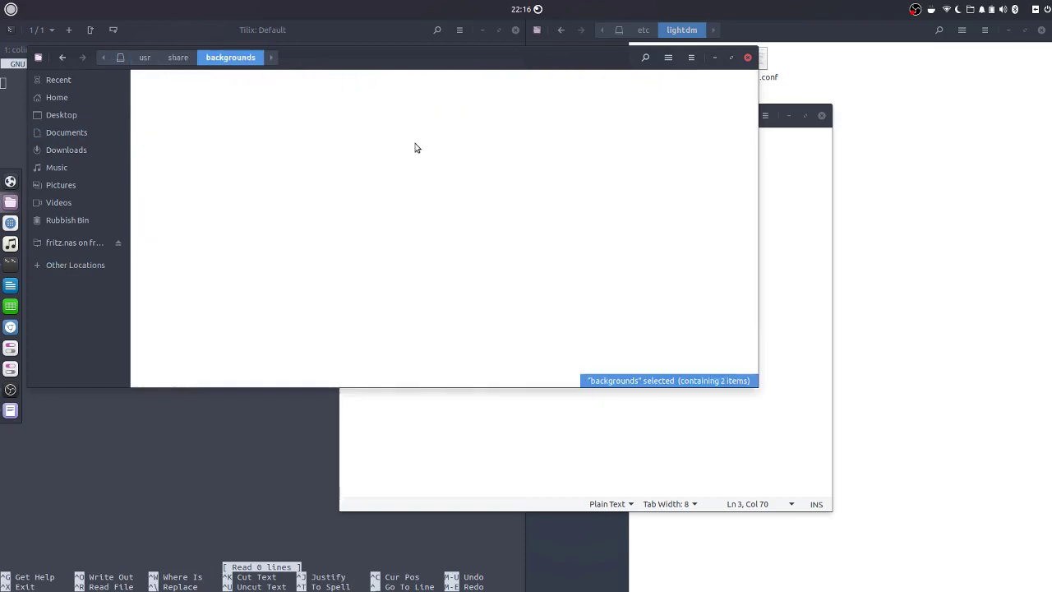
{"action": "double_click", "coordinate": [157, 105]}
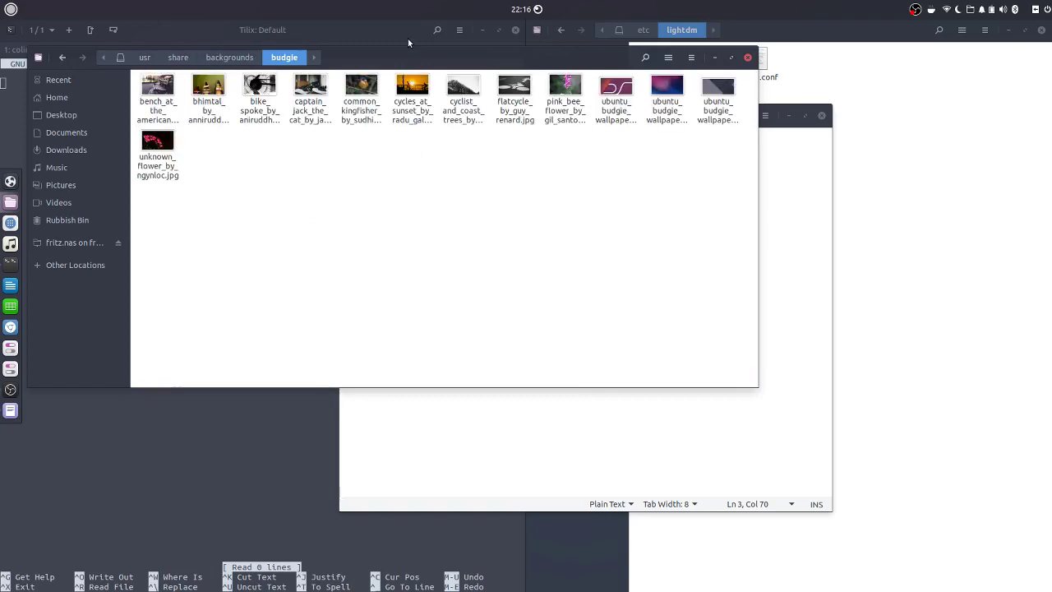
{"action": "left_click_drag", "start_coordinate": [408, 49], "coordinate": [575, 263]}
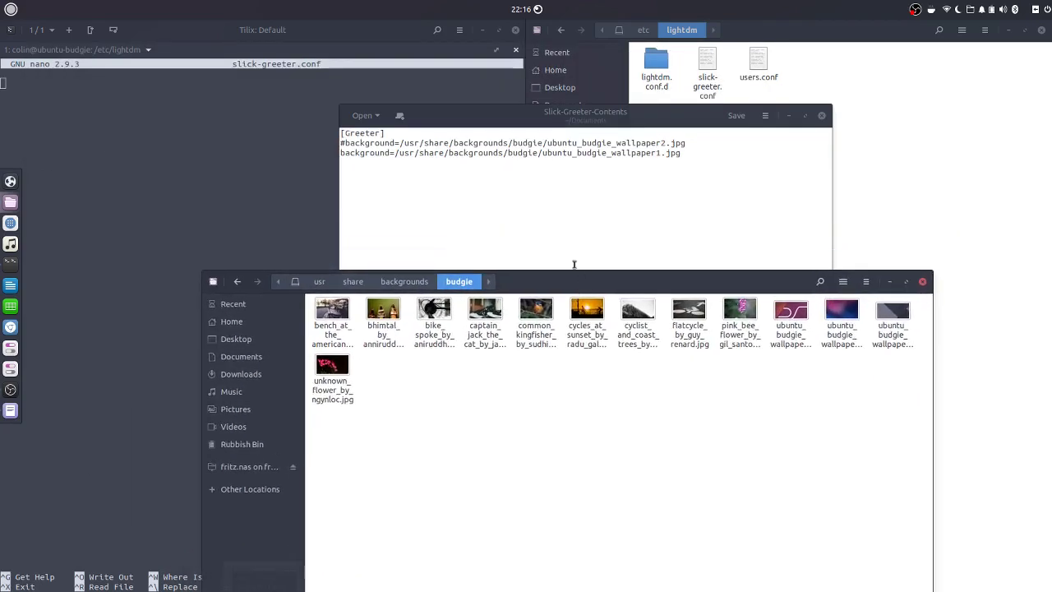
Step: Copy the [Greeter] line from Slick-Greeter-Contents and paste it into slick-greeter.conf in nano
{"action": "left_click", "coordinate": [341, 133]}
{"action": "left_click_drag", "start_coordinate": [341, 133], "coordinate": [384, 133]}
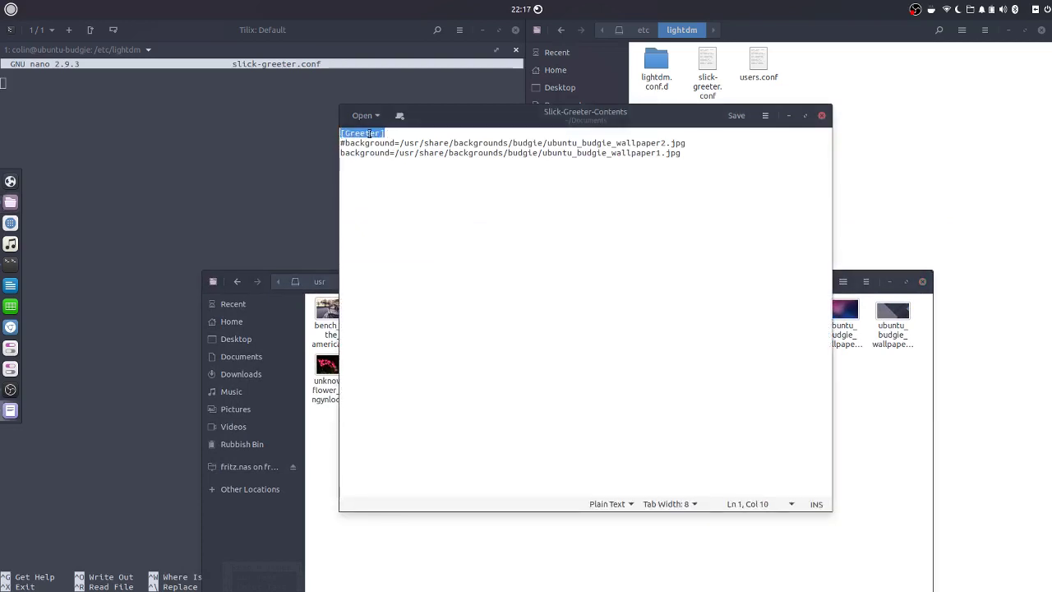
{"action": "right_click", "coordinate": [366, 137]}
{"action": "left_click", "coordinate": [415, 191]}
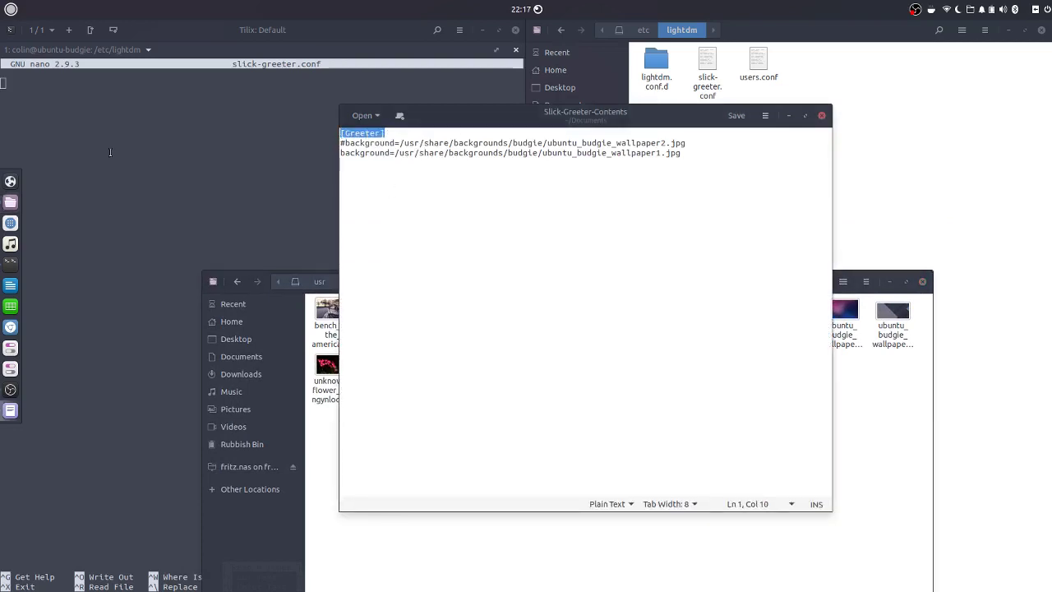
{"action": "right_click", "coordinate": [31, 92]}
{"action": "left_click", "coordinate": [38, 139]}
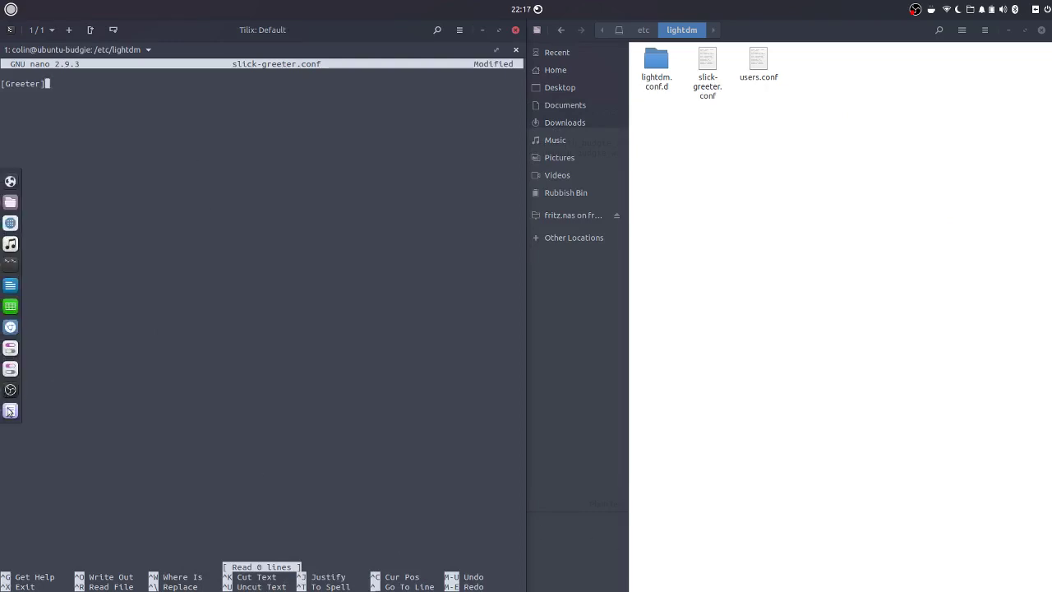
Step: Arrange the Slick-Greeter-Contents and budgie backgrounds folder windows so the background lines sit below the visible ubuntu_budgie wallpaper thumbnails
{"action": "left_click", "coordinate": [10, 410]}
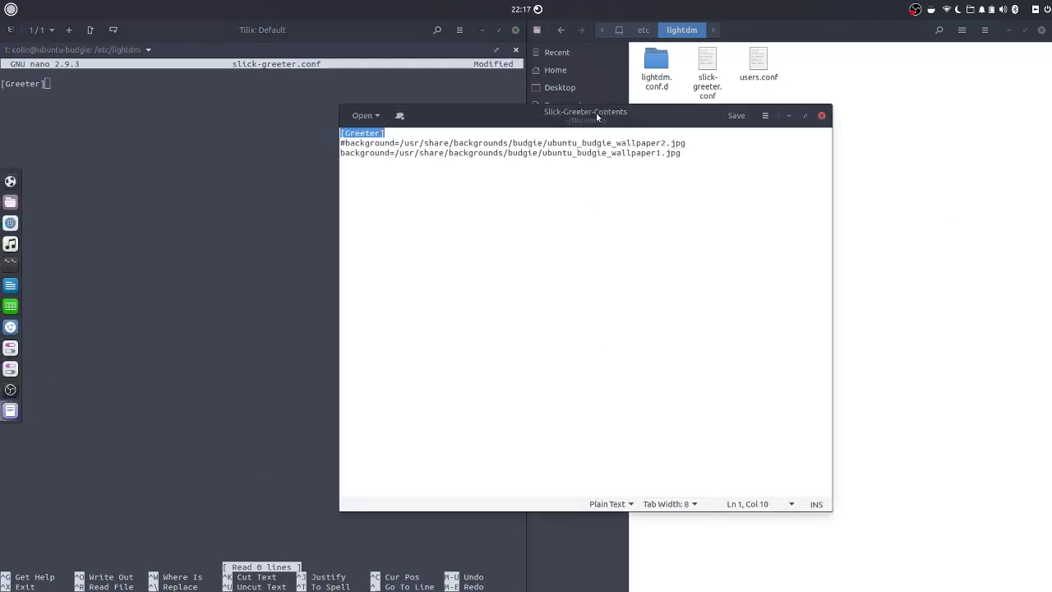
{"action": "left_click_drag", "start_coordinate": [597, 112], "coordinate": [618, 166]}
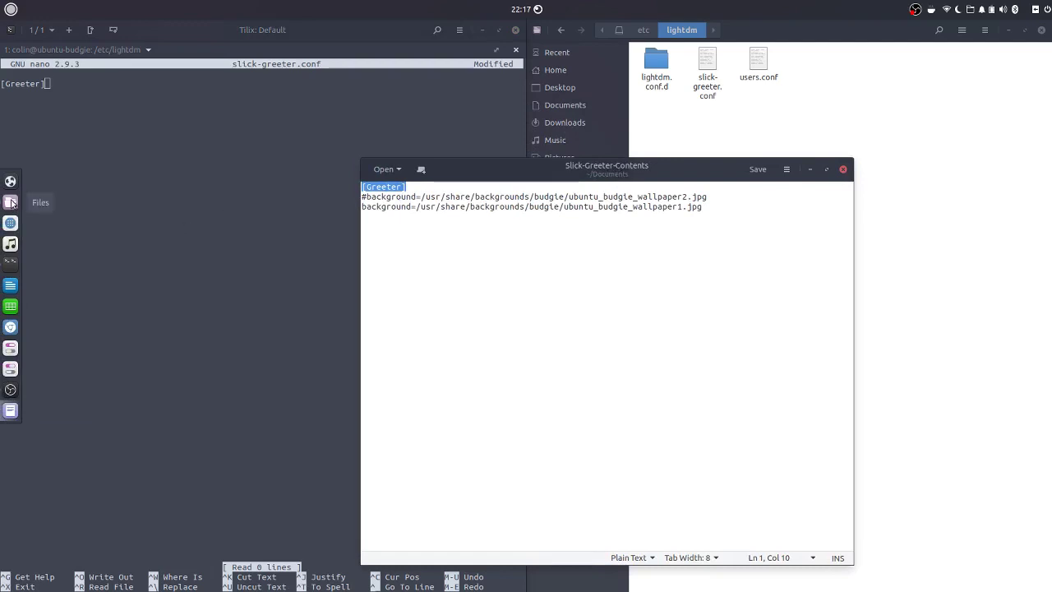
{"action": "left_click", "coordinate": [11, 203]}
{"action": "left_click", "coordinate": [11, 203]}
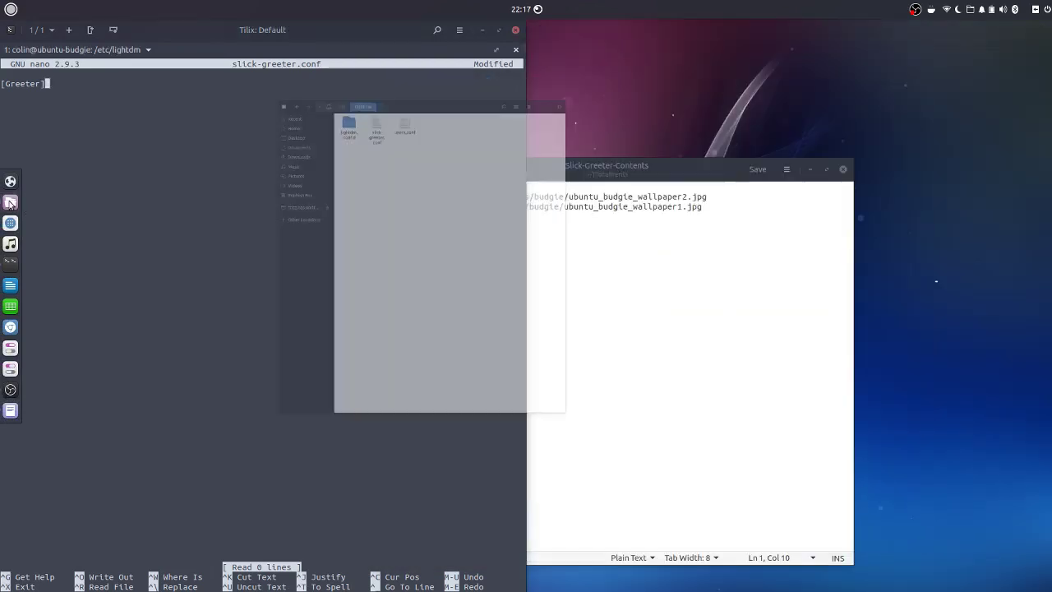
{"action": "left_click", "coordinate": [11, 202]}
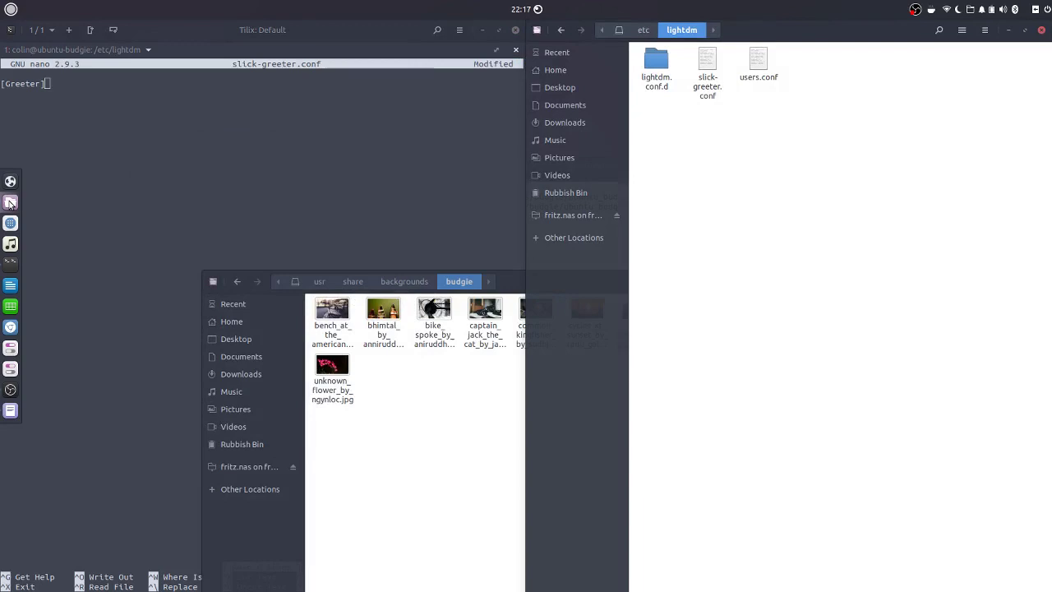
{"action": "left_click_drag", "start_coordinate": [511, 282], "coordinate": [438, 178]}
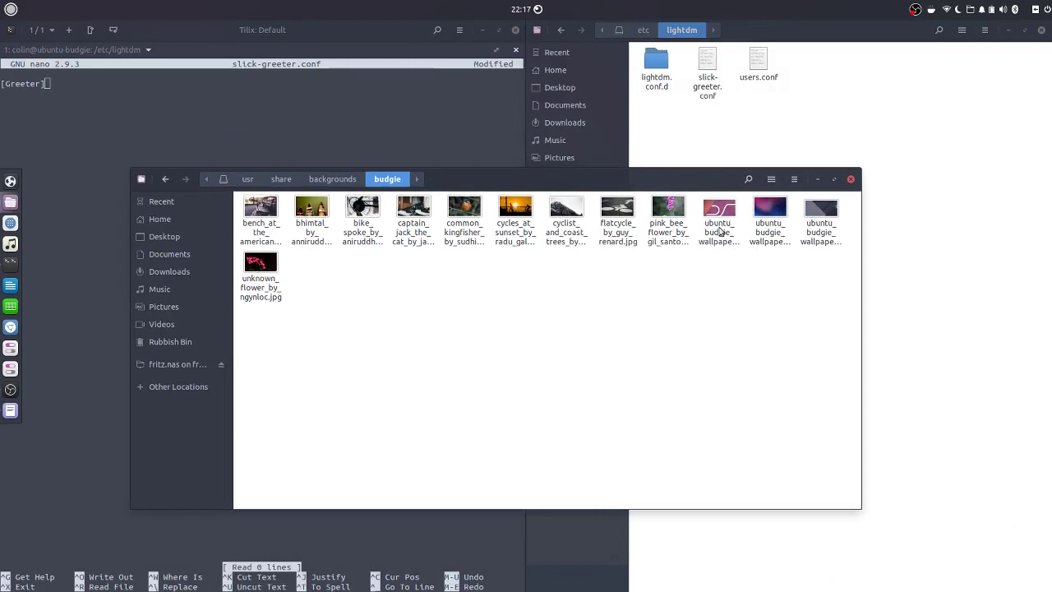
{"action": "left_click", "coordinate": [10, 410]}
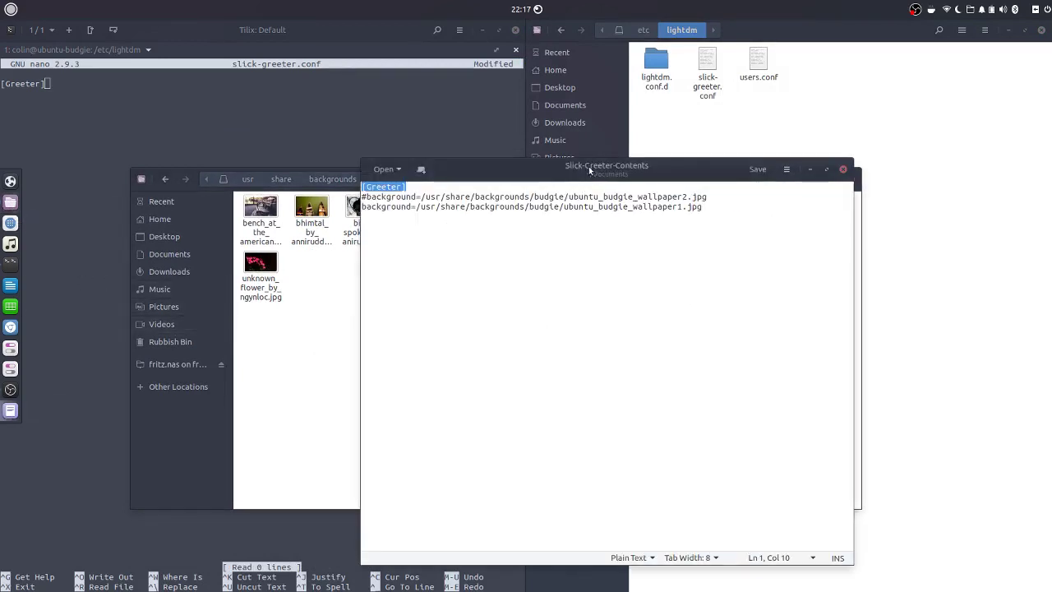
{"action": "left_click_drag", "start_coordinate": [588, 166], "coordinate": [473, 348]}
{"action": "left_click_drag", "start_coordinate": [558, 333], "coordinate": [800, 265]}
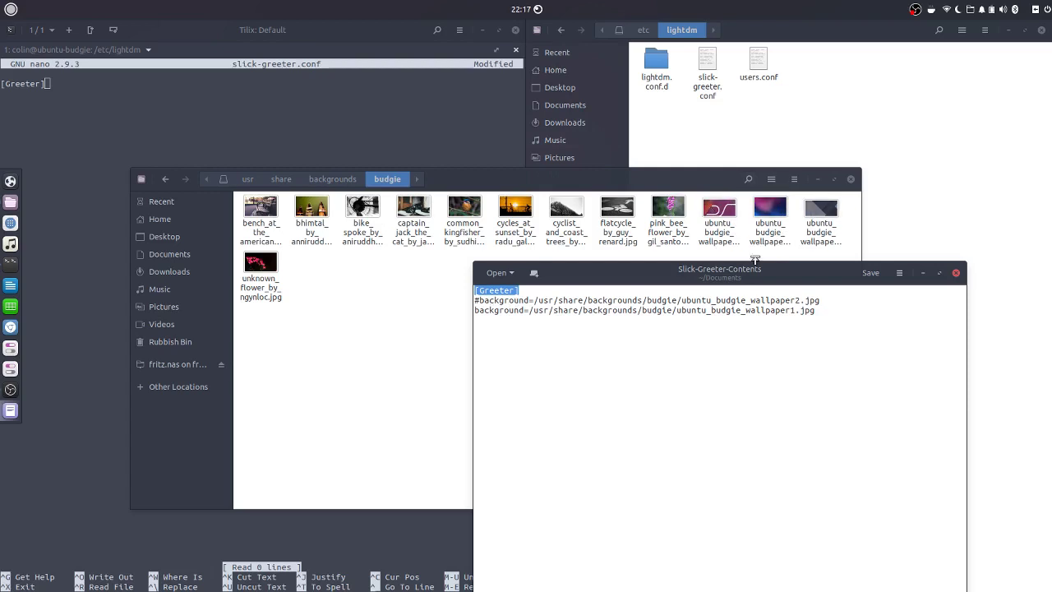
Step: Copy both background lines, for ubuntu_budgie_wallpaper2.jpg and ubuntu_budgie_wallpaper1.jpg, from Slick-Greeter-Contents
{"action": "left_click", "coordinate": [475, 300]}
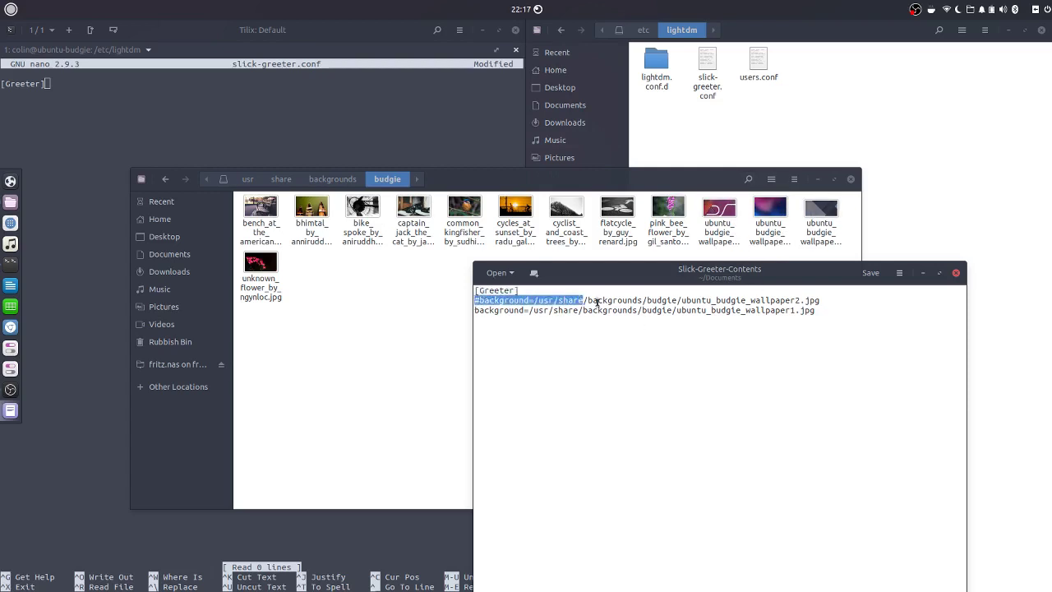
{"action": "left_click_drag", "start_coordinate": [598, 303], "coordinate": [817, 315]}
{"action": "right_click", "coordinate": [664, 310]}
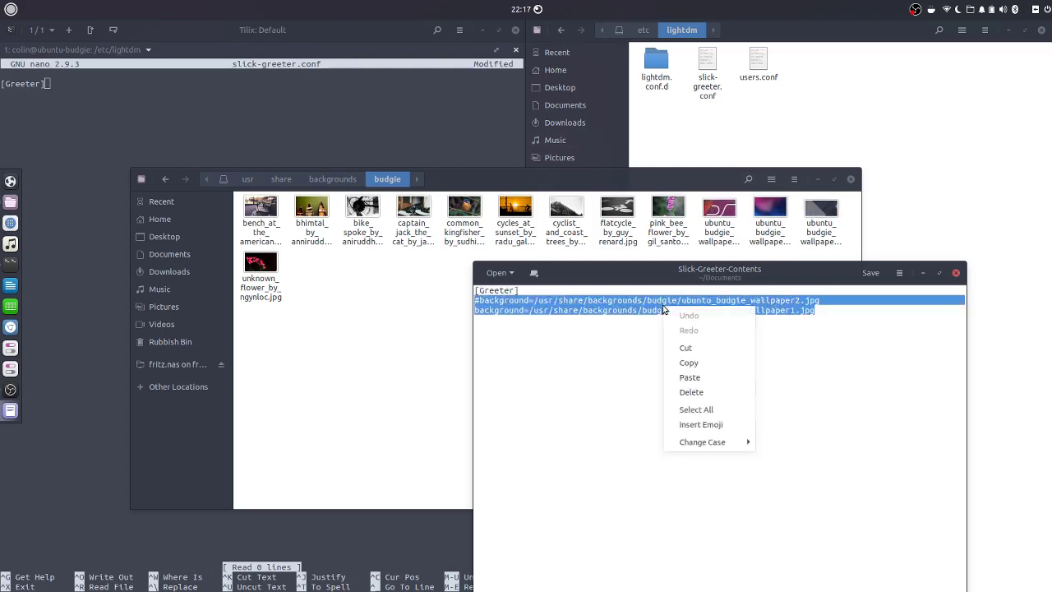
{"action": "left_click", "coordinate": [705, 363]}
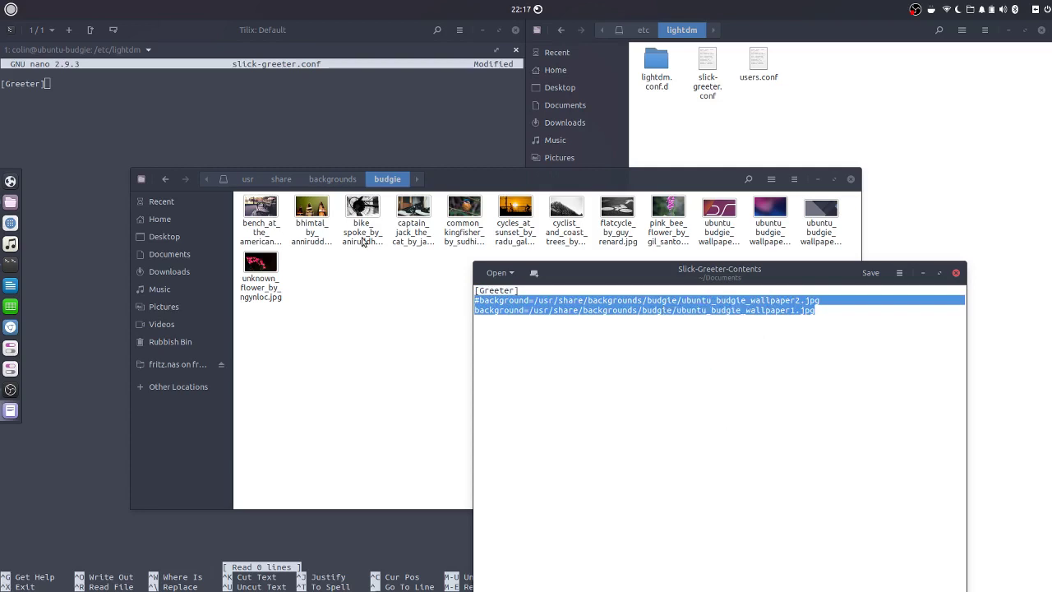
{"action": "left_click", "coordinate": [18, 100]}
{"action": "right_click", "coordinate": [18, 100]}
{"action": "left_click", "coordinate": [32, 152]}
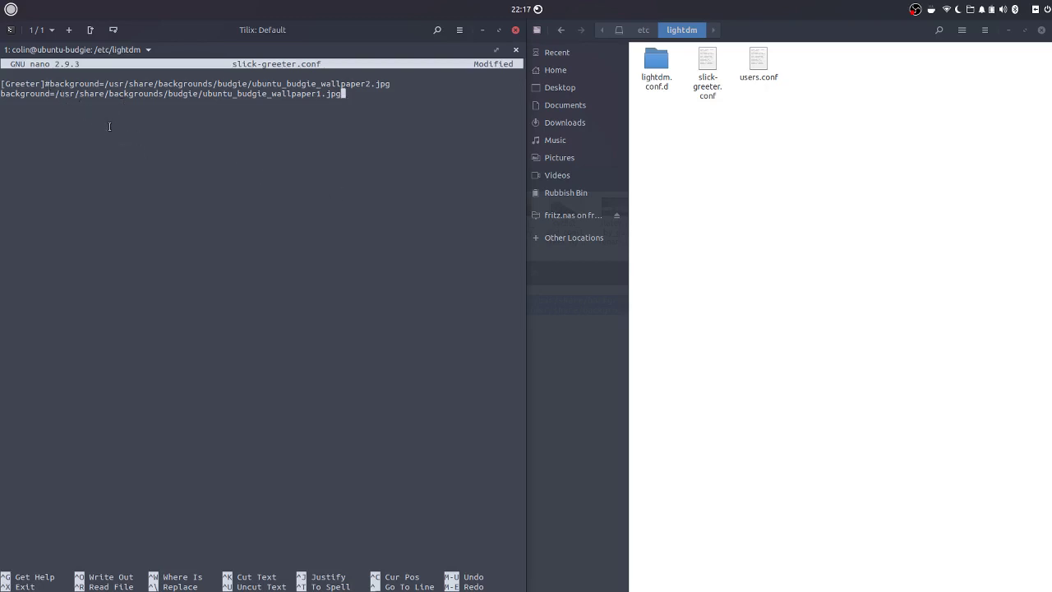
{"action": "key", "text": "BackSpace"}
{"action": "key", "text": "BackSpace"}
{"action": "key", "text": "BackSpace"}
{"action": "key", "text": "BackSpace"}
{"action": "key", "text": "BackSpace"}
{"action": "key", "text": "BackSpace"}
{"action": "key", "text": "BackSpace"}
{"action": "key", "text": "BackSpace"}
{"action": "key", "text": "BackSpace"}
{"action": "key", "text": "BackSpace"}
{"action": "key", "text": "BackSpace"}
{"action": "key", "text": "BackSpace"}
{"action": "key", "text": "BackSpace"}
{"action": "key", "text": "BackSpace"}
{"action": "key", "text": "BackSpace"}
{"action": "key", "text": "BackSpace"}
{"action": "key", "text": "BackSpace"}
{"action": "key", "text": "BackSpace"}
{"action": "key", "text": "BackSpace"}
{"action": "key", "text": "BackSpace"}
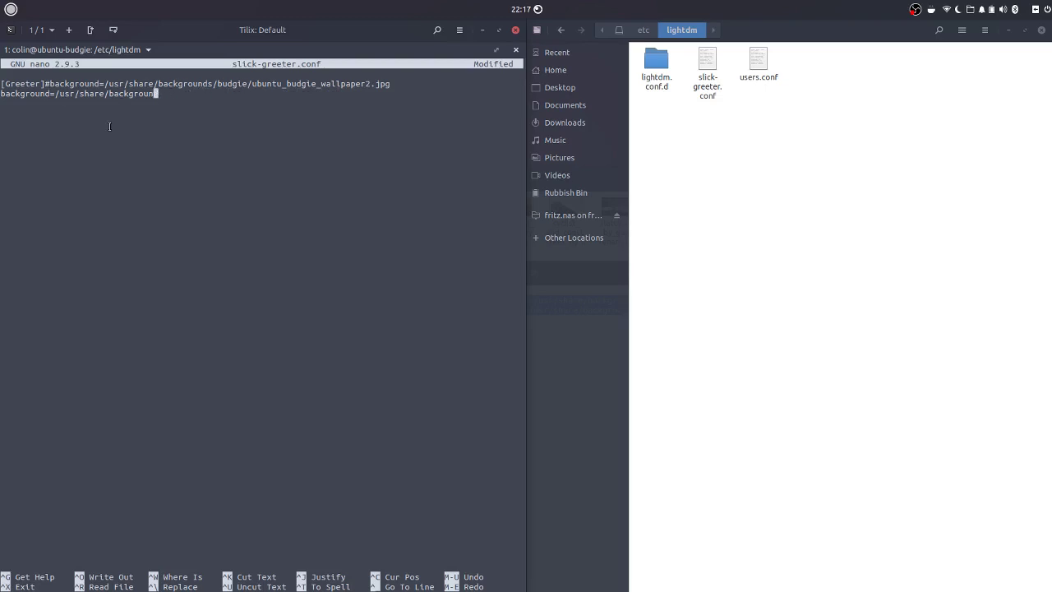
{"action": "key", "text": "BackSpace"}
{"action": "key", "text": "BackSpace"}
{"action": "key", "text": "BackSpace"}
{"action": "key", "text": "BackSpace"}
{"action": "key", "text": "BackSpace"}
{"action": "key", "text": "BackSpace"}
{"action": "key", "text": "BackSpace"}
{"action": "key", "text": "BackSpace"}
{"action": "key", "text": "BackSpace"}
{"action": "key", "text": "BackSpace"}
{"action": "key", "text": "BackSpace"}
{"action": "key", "text": "BackSpace"}
{"action": "key", "text": "BackSpace"}
{"action": "key", "text": "BackSpace"}
{"action": "key", "text": "BackSpace"}
{"action": "key", "text": "BackSpace"}
{"action": "key", "text": "BackSpace"}
{"action": "key", "text": "BackSpace"}
{"action": "key", "text": "BackSpace"}
{"action": "key", "text": "BackSpace"}
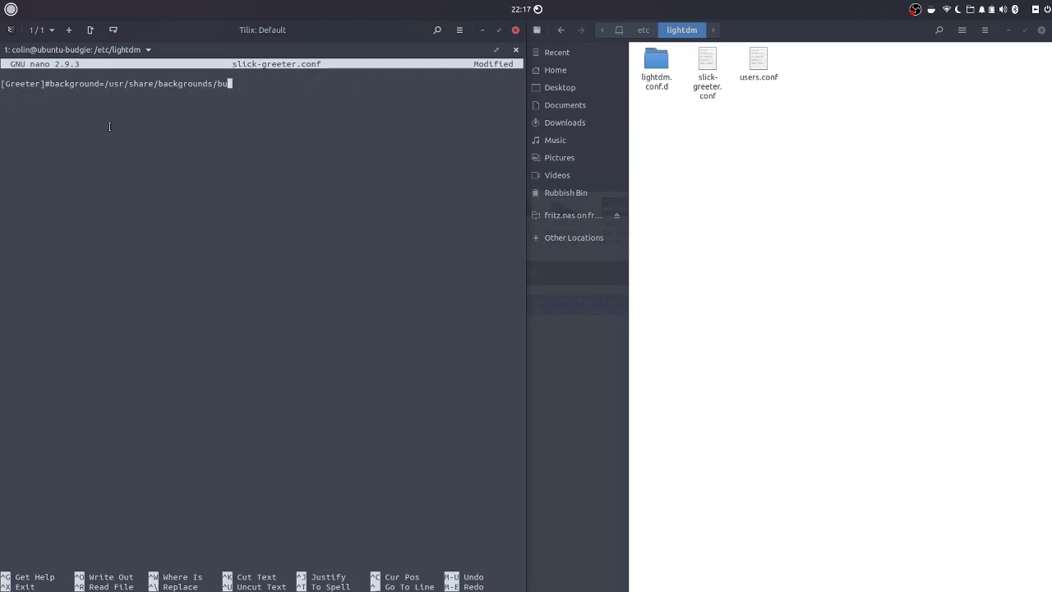
{"action": "key", "text": "BackSpace"}
{"action": "key", "text": "BackSpace"}
{"action": "key", "text": "BackSpace"}
{"action": "key", "text": "BackSpace"}
{"action": "key", "text": "BackSpace"}
{"action": "key", "text": "BackSpace"}
{"action": "key", "text": "BackSpace"}
{"action": "key", "text": "BackSpace"}
{"action": "key", "text": "BackSpace"}
{"action": "key", "text": "BackSpace"}
{"action": "key", "text": "BackSpace"}
{"action": "key", "text": "BackSpace"}
{"action": "key", "text": "BackSpace"}
{"action": "key", "text": "BackSpace"}
{"action": "key", "text": "BackSpace"}
{"action": "key", "text": "BackSpace"}
{"action": "key", "text": "BackSpace"}
{"action": "key", "text": "BackSpace"}
{"action": "key", "text": "BackSpace"}
{"action": "key", "text": "BackSpace"}
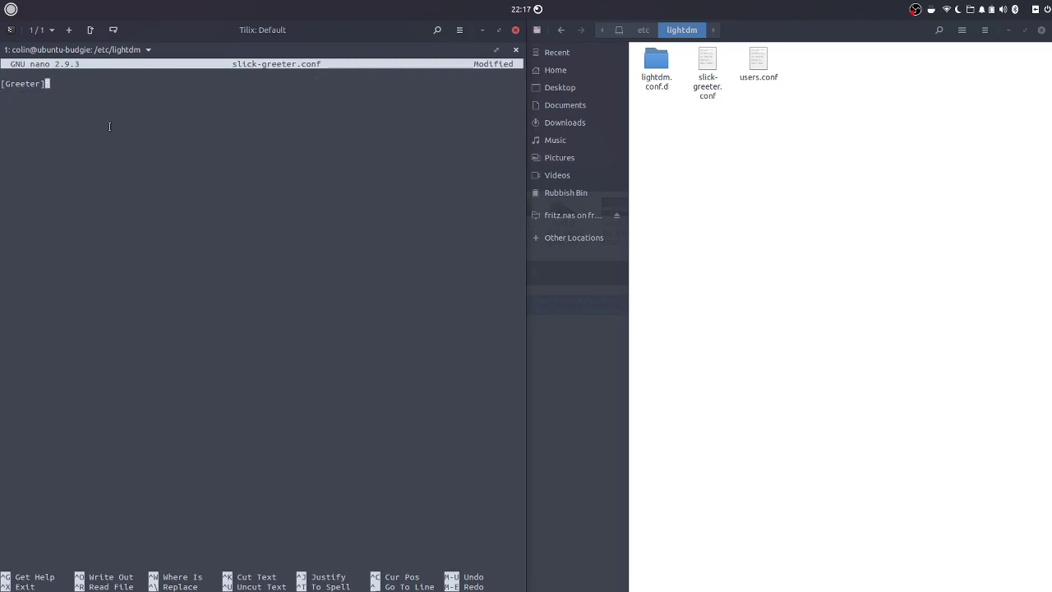
Step: Paste the two copied background lines on a new line below [Greeter] in slick-greeter.conf in nano
{"action": "key", "text": "Return"}
{"action": "right_click", "coordinate": [22, 93]}
{"action": "left_click", "coordinate": [27, 148]}
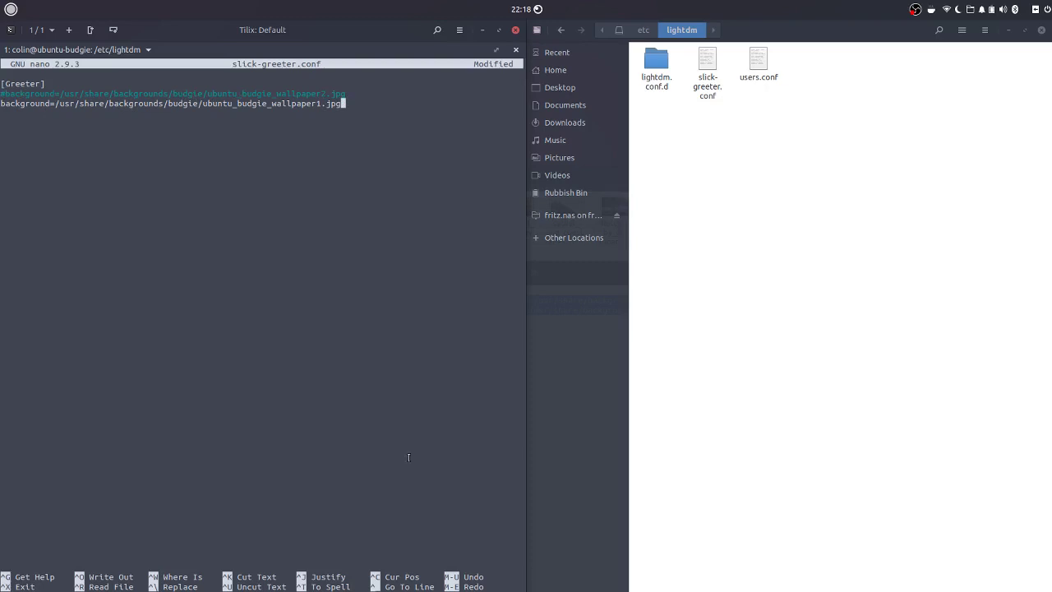
Step: Identify ubuntu_budgie_wallpaper2.jpg and ubuntu_budgie_wallpaper1.jpg in the budgie backgrounds folder, and minimise that folder window
{"action": "mouse_move", "coordinate": [2, 247]}
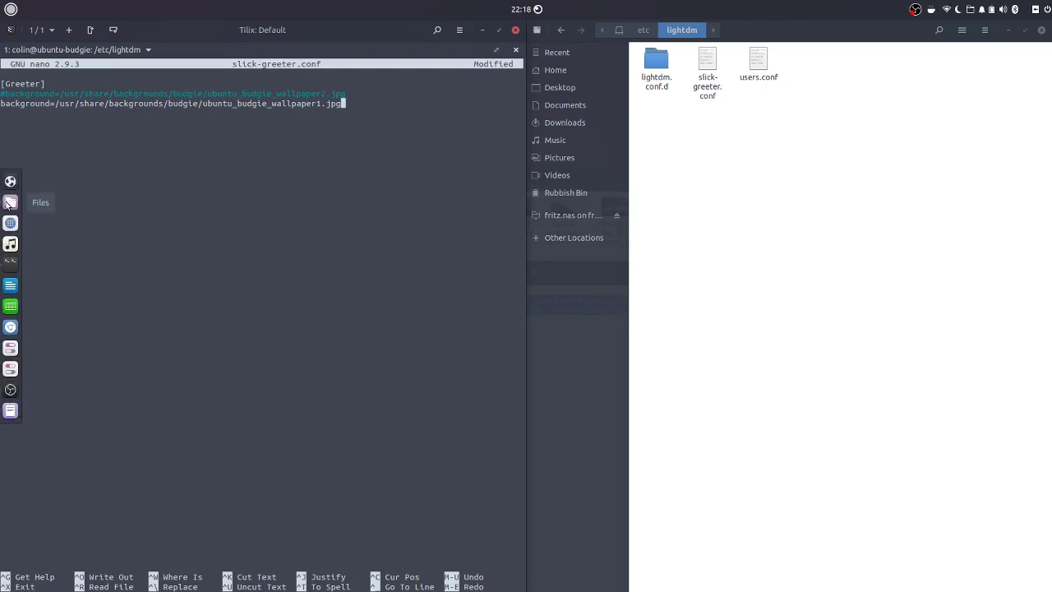
{"action": "left_click", "coordinate": [10, 203]}
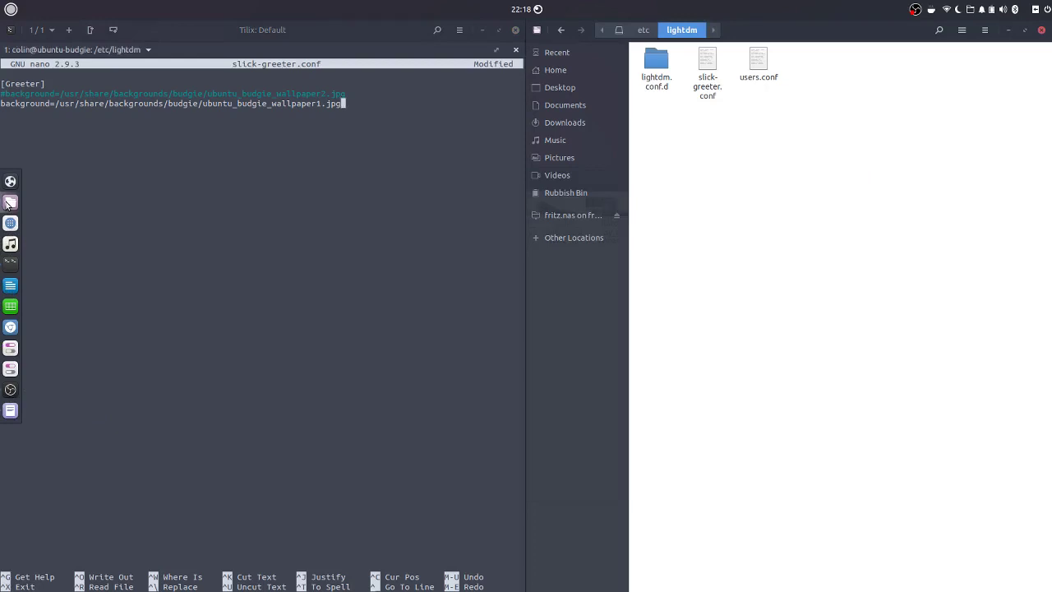
{"action": "left_click", "coordinate": [6, 205]}
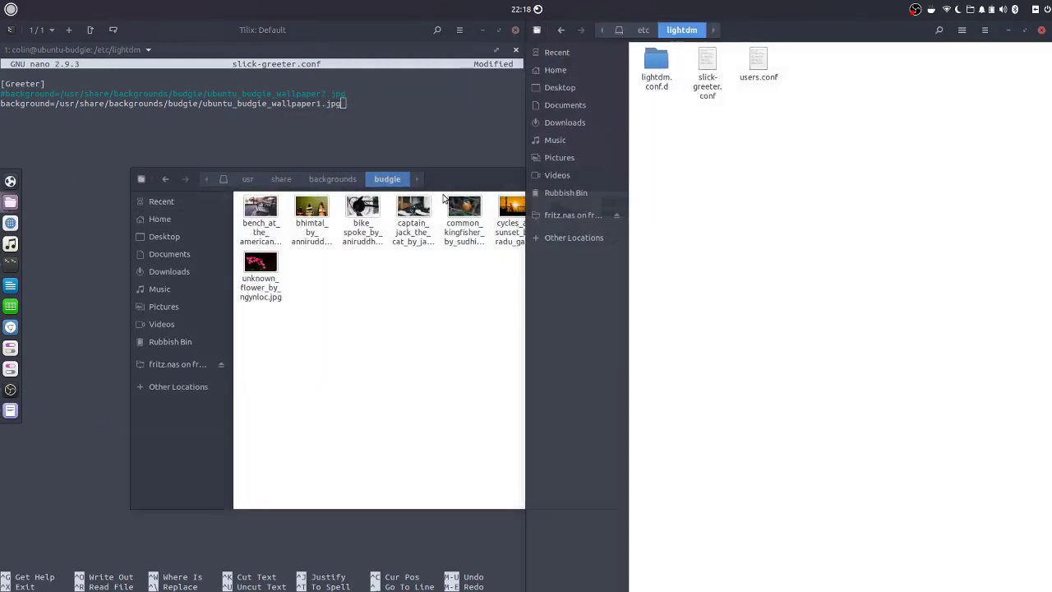
{"action": "left_click", "coordinate": [769, 212]}
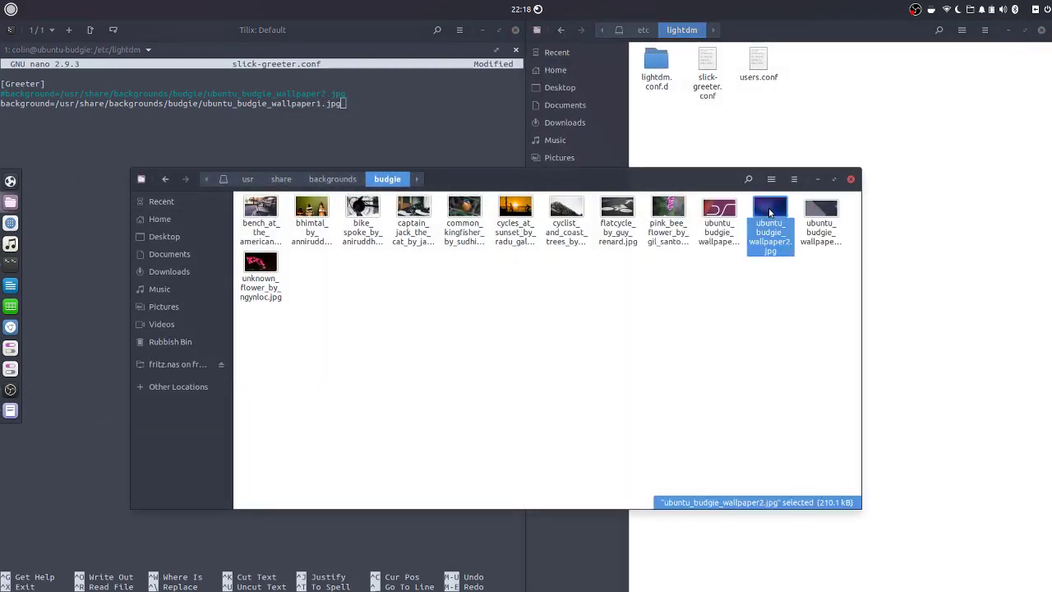
{"action": "left_click", "coordinate": [726, 220]}
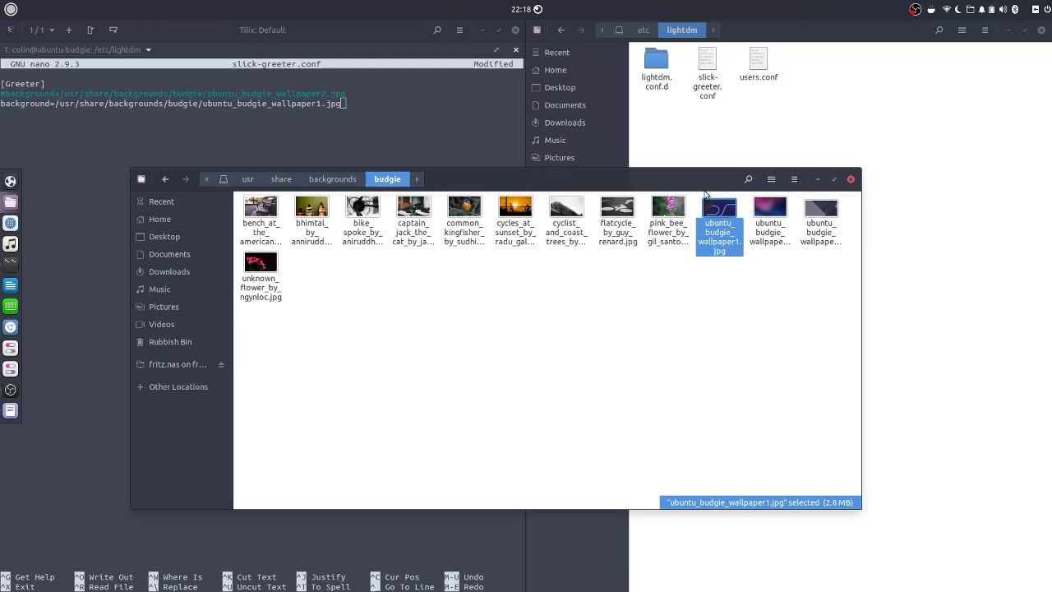
{"action": "left_click", "coordinate": [818, 179]}
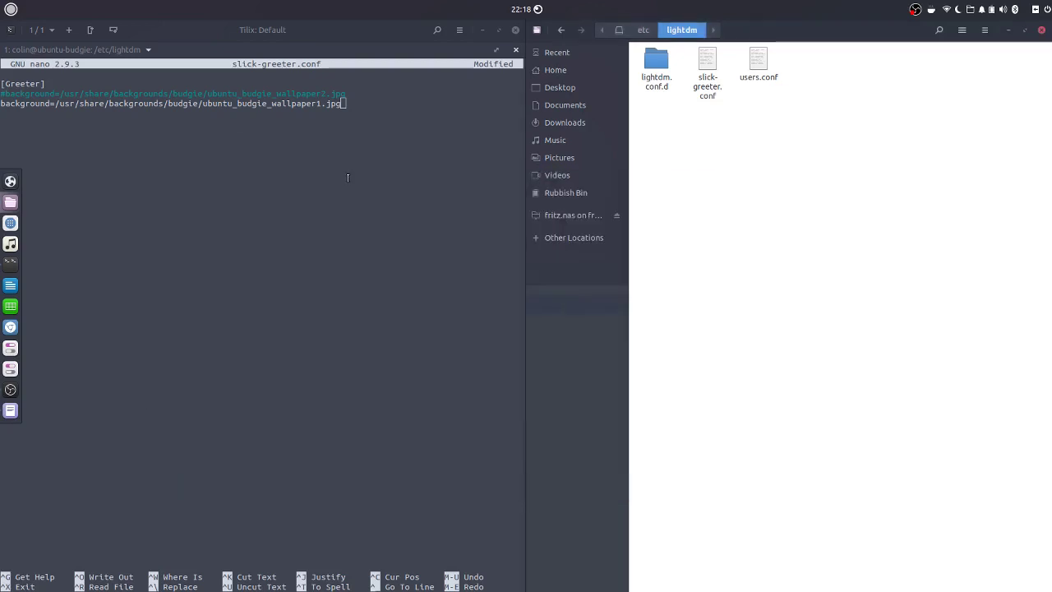
Step: Save slick-greeter.conf under its existing name in nano and exit the editor
{"action": "left_click", "coordinate": [304, 198]}
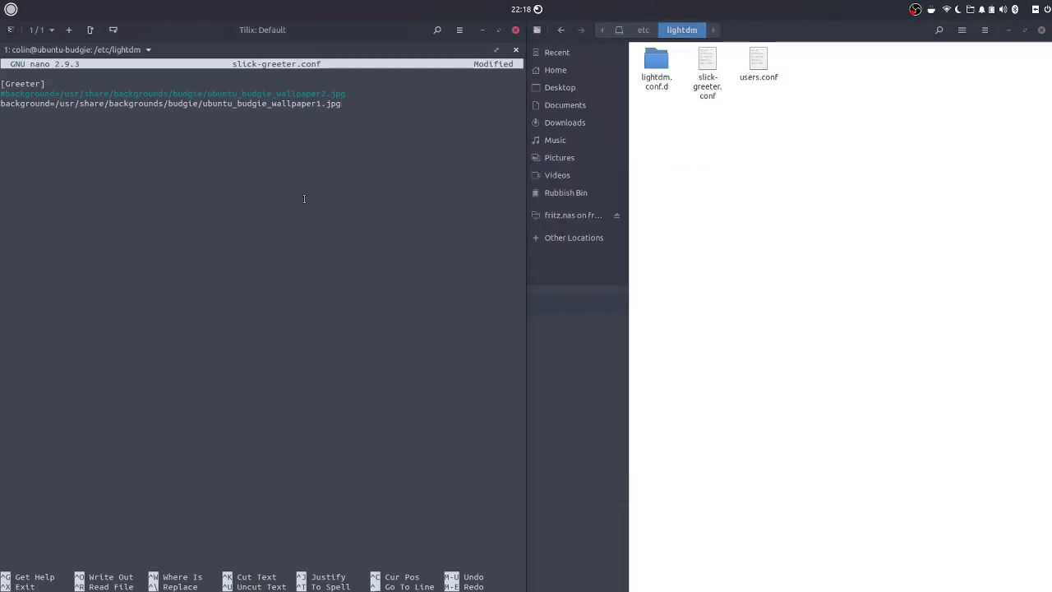
{"action": "key", "text": "ctrl+o"}
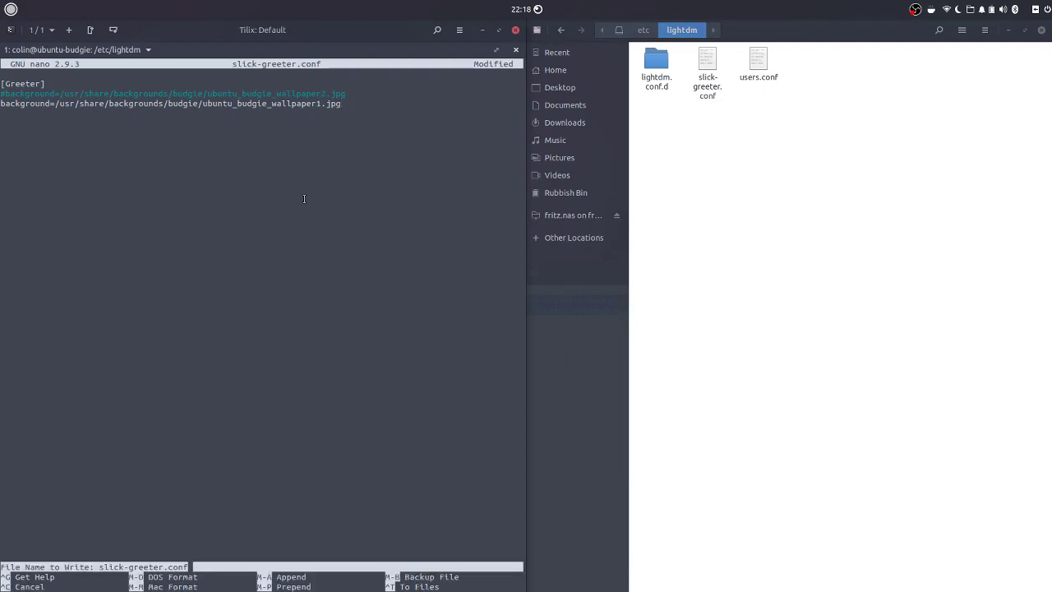
{"action": "key", "text": "Return"}
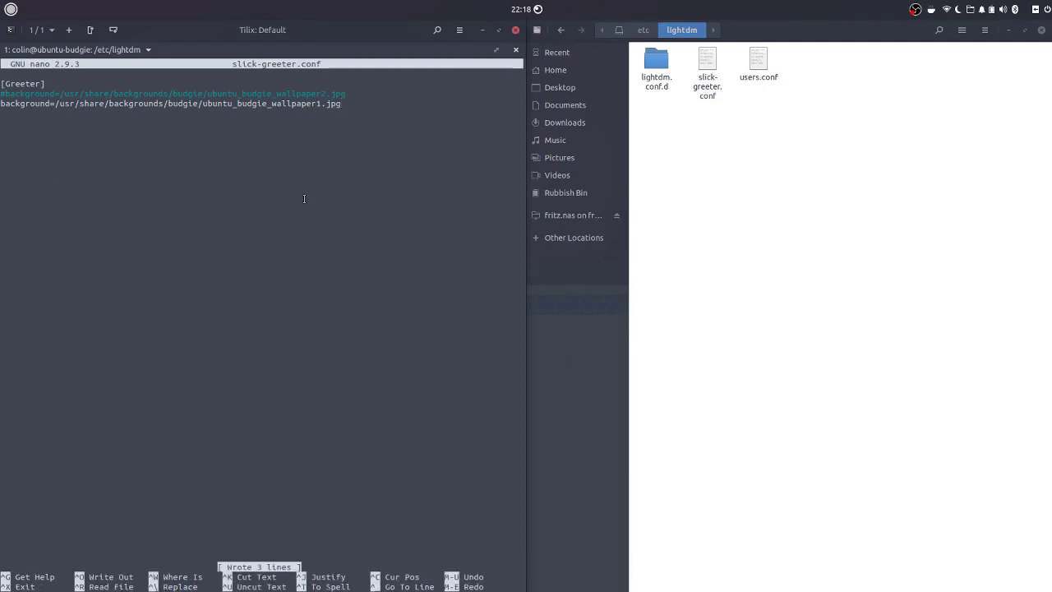
{"action": "key", "text": "ctrl+x"}
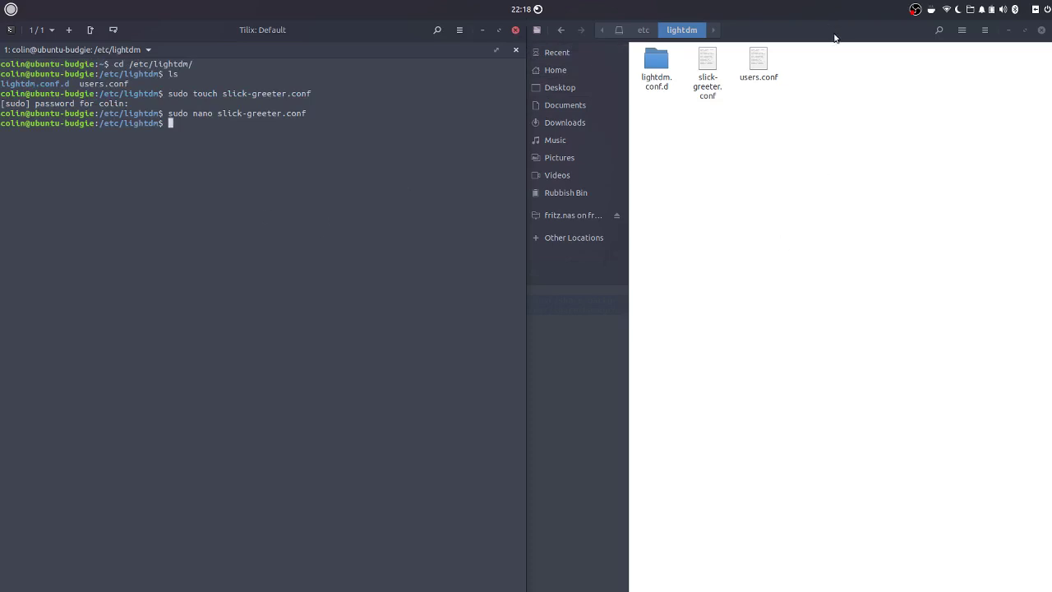
Step: Open slick-greeter.conf from the lightdm folder window to check its saved contents, and close it again
{"action": "left_click_drag", "start_coordinate": [834, 38], "coordinate": [465, 101]}
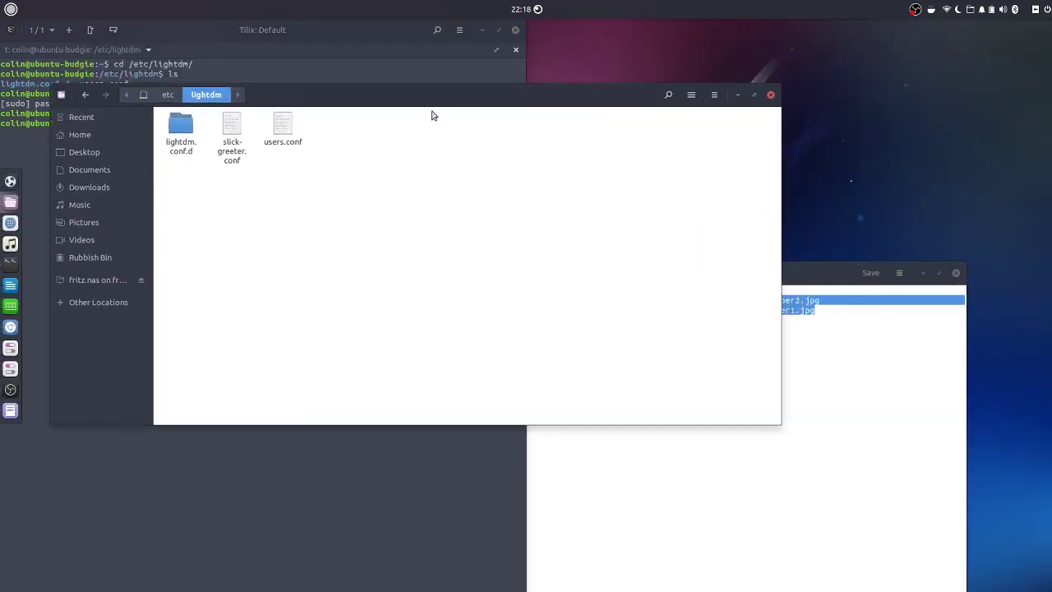
{"action": "left_click_drag", "start_coordinate": [540, 98], "coordinate": [730, 128]}
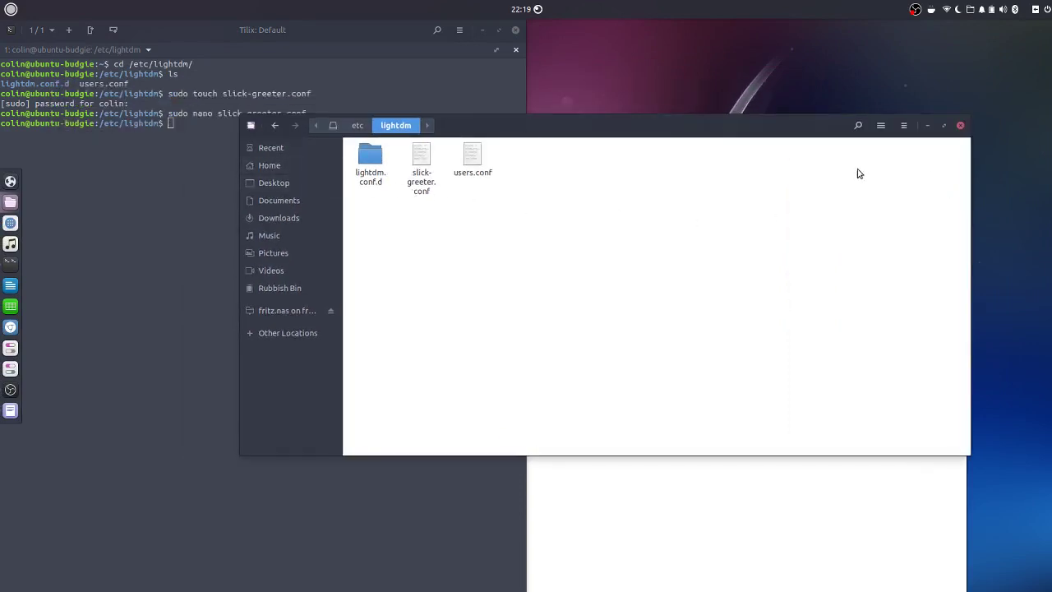
{"action": "double_click", "coordinate": [421, 158]}
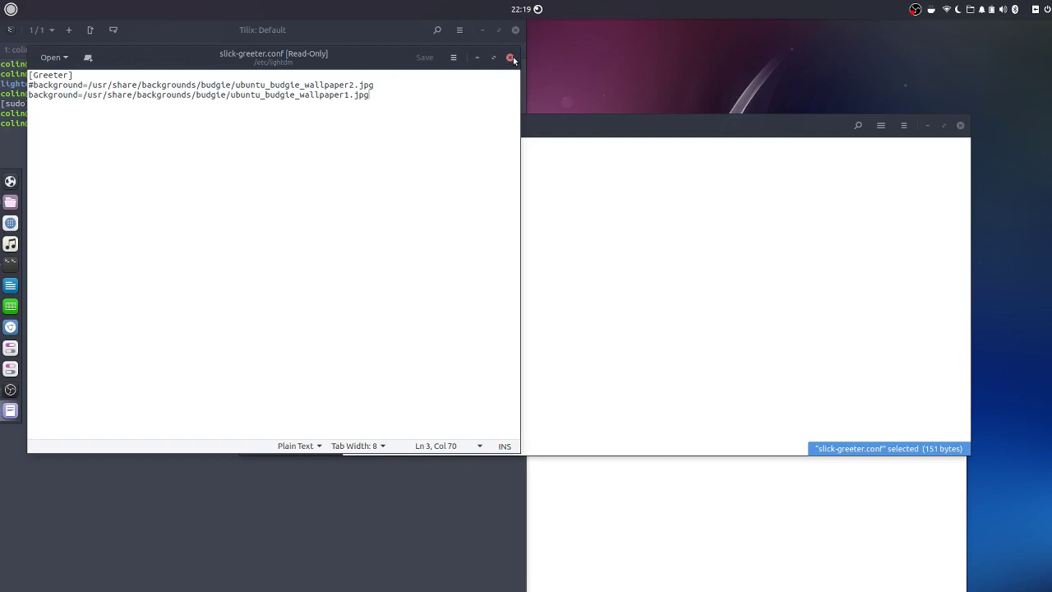
{"action": "left_click", "coordinate": [510, 58]}
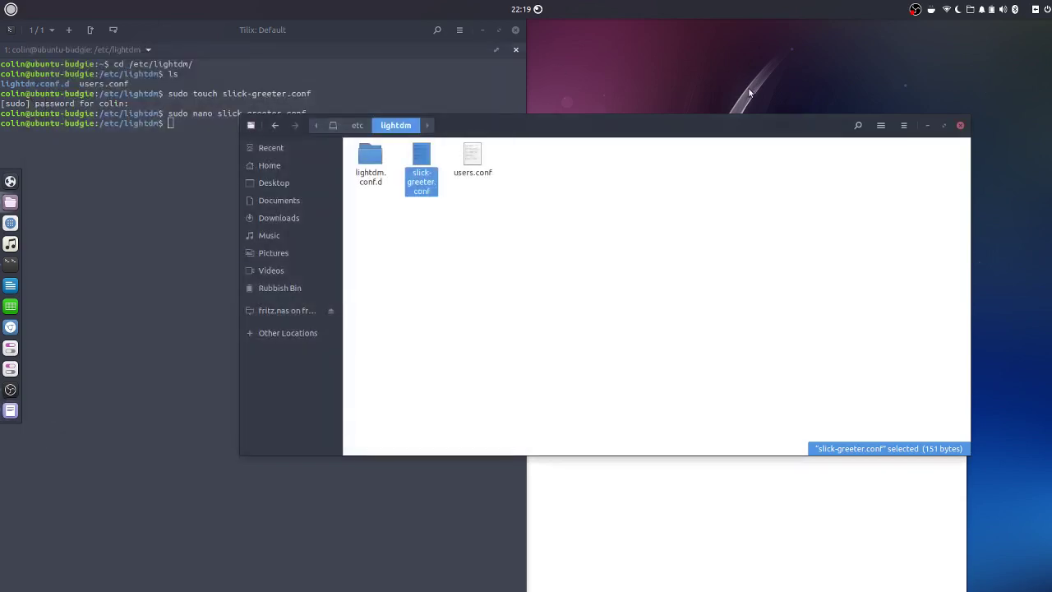
Step: Close the lightdm folder, Slick-Greeter-Contents and terminal windows to clear the desktop
{"action": "left_click", "coordinate": [960, 124]}
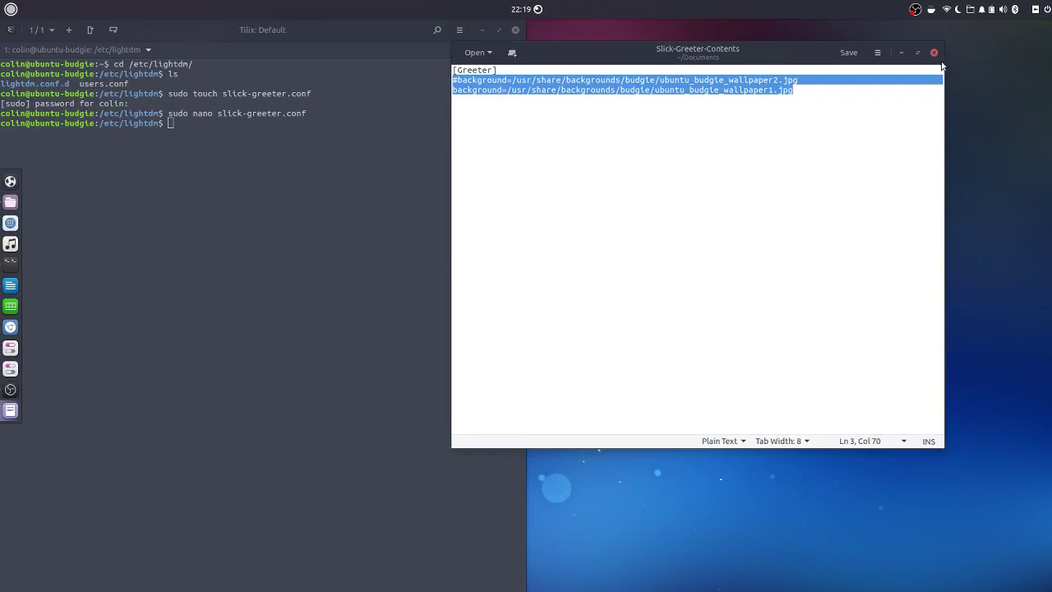
{"action": "left_click", "coordinate": [933, 52]}
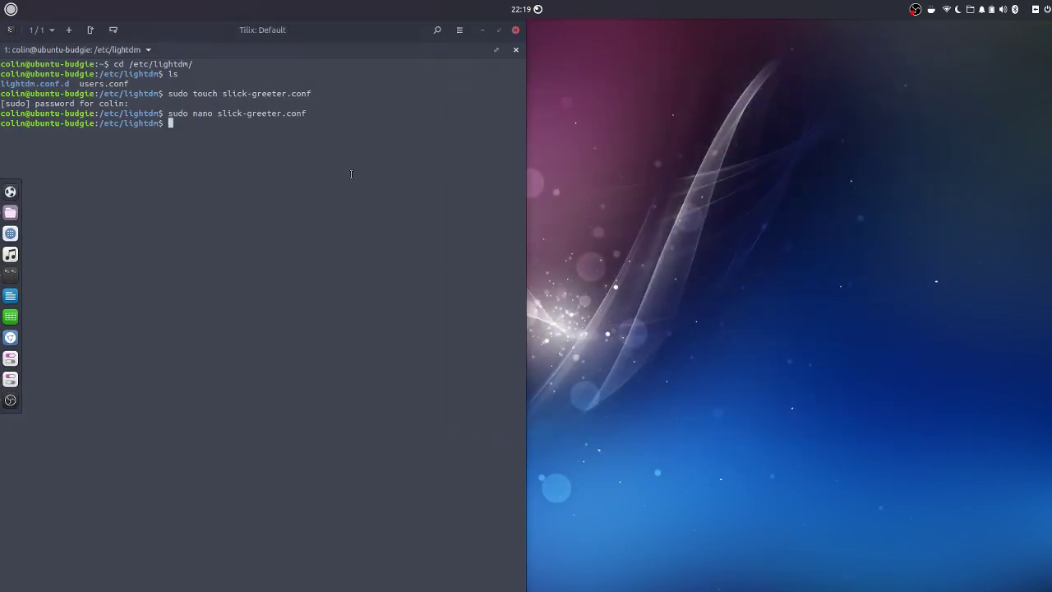
{"action": "left_click", "coordinate": [514, 31]}
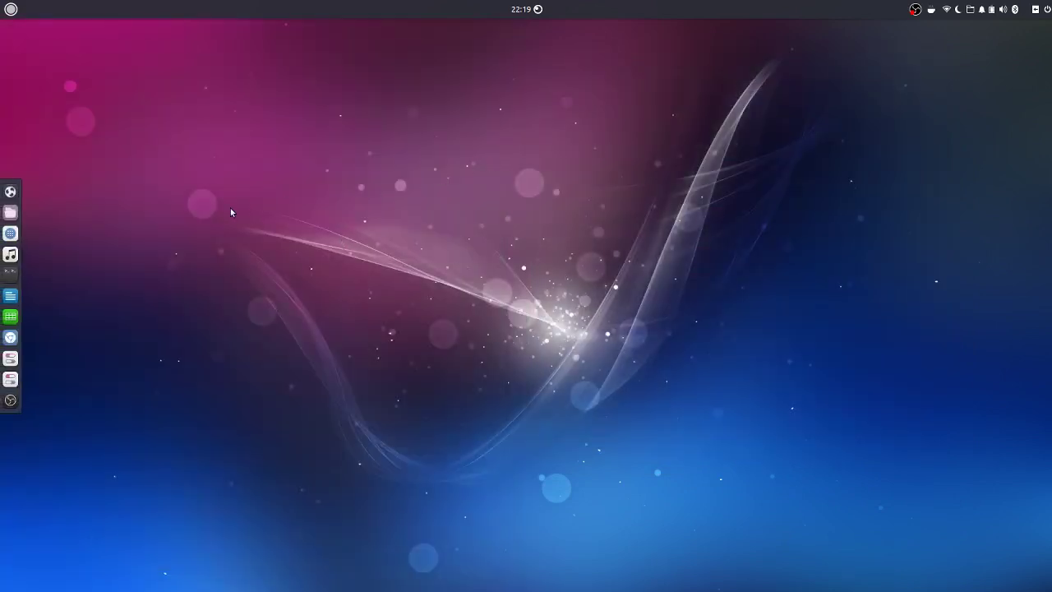